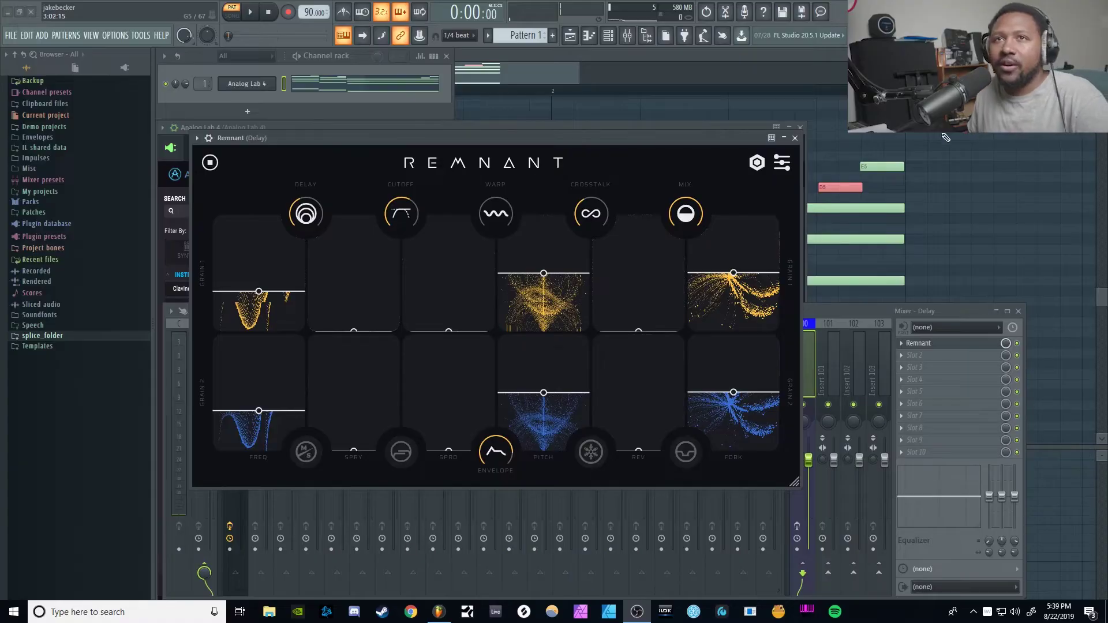
# Step: Read through Remnant's help page on signal flow, global parameters and grain parameters, and close it again
pyautogui.moveTo(476, 136); pyautogui.dragTo(577, 164)
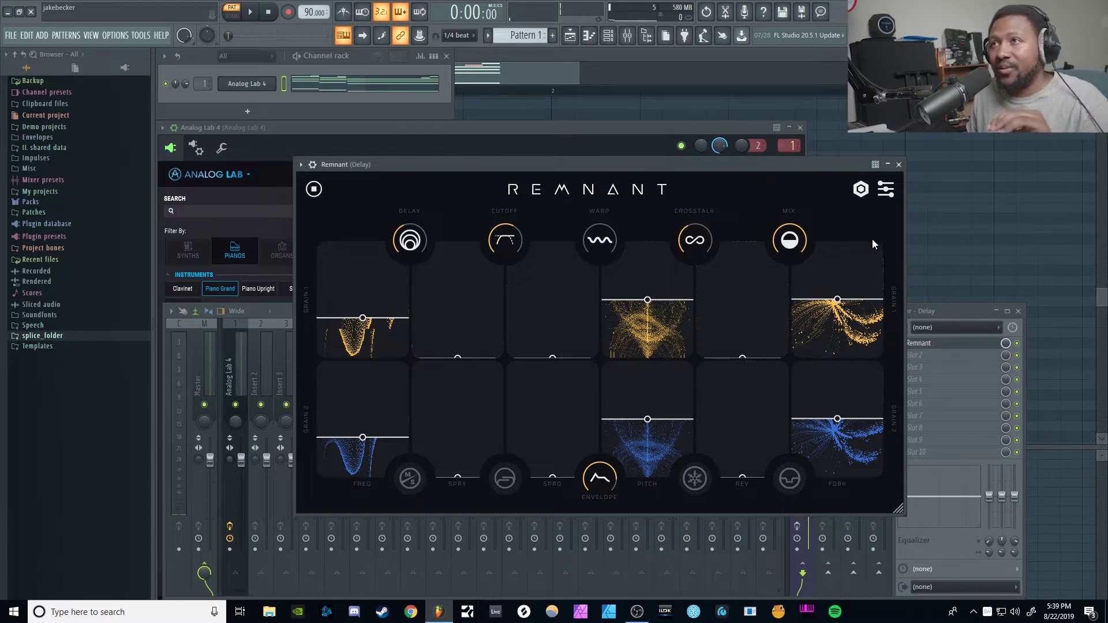
pyautogui.click(860, 193)
pyautogui.scroll(-10, 438, 288)
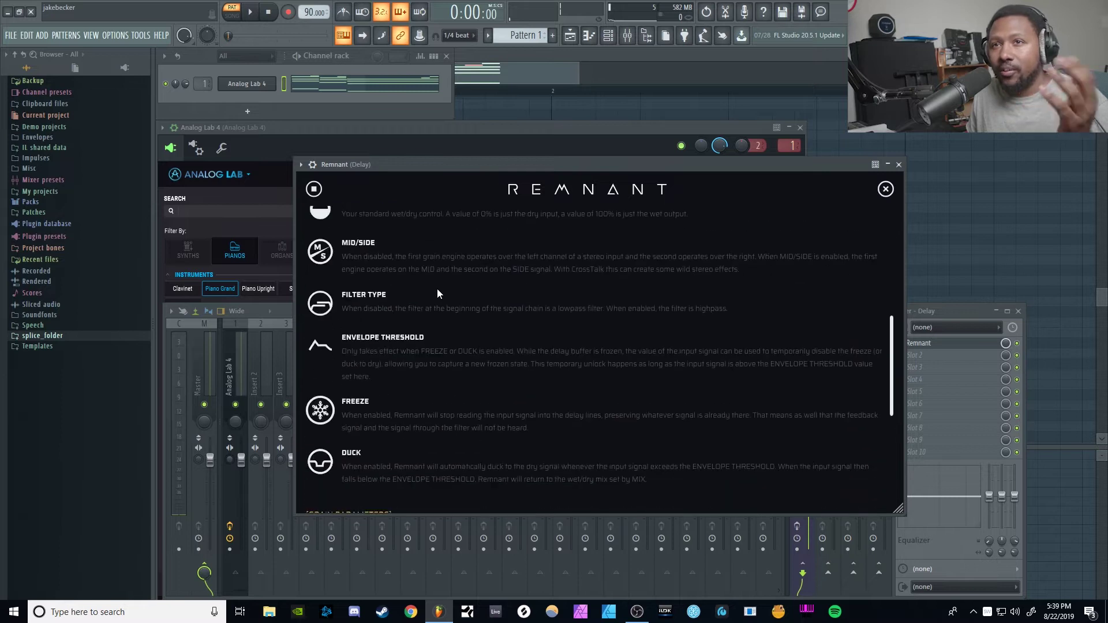
pyautogui.scroll(1, 441, 318)
pyautogui.scroll(-8, 451, 391)
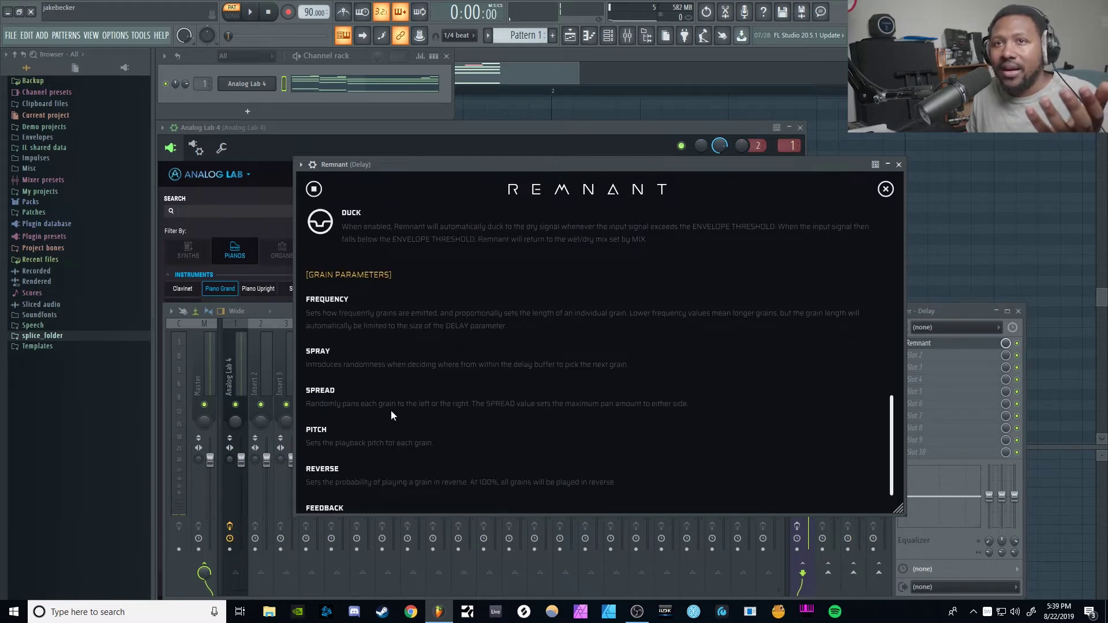
pyautogui.scroll(15, 403, 350)
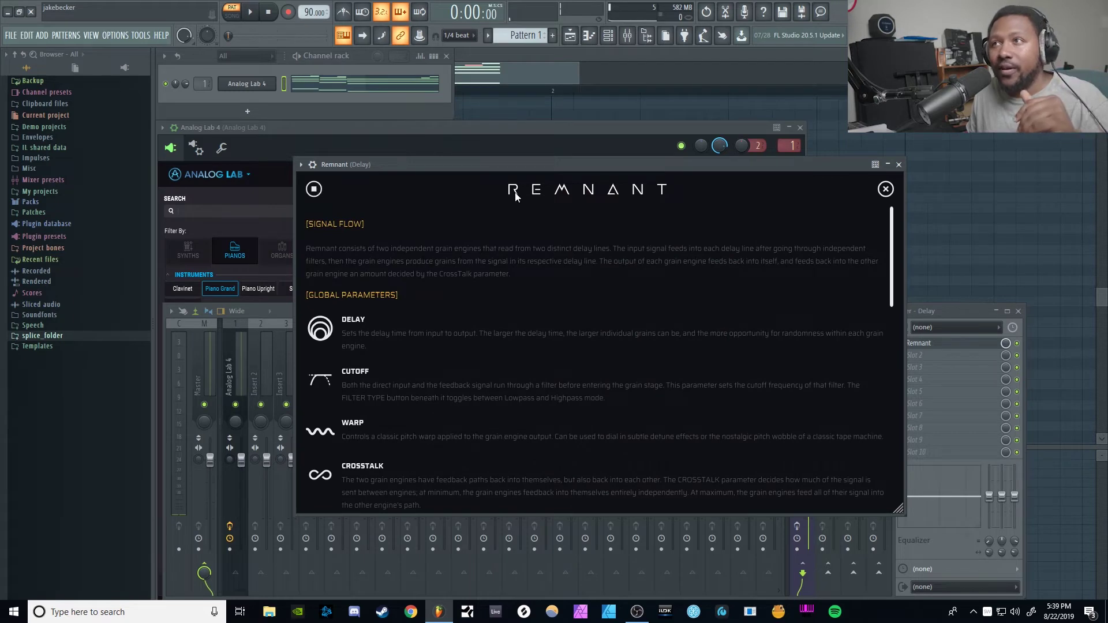
pyautogui.click(883, 190)
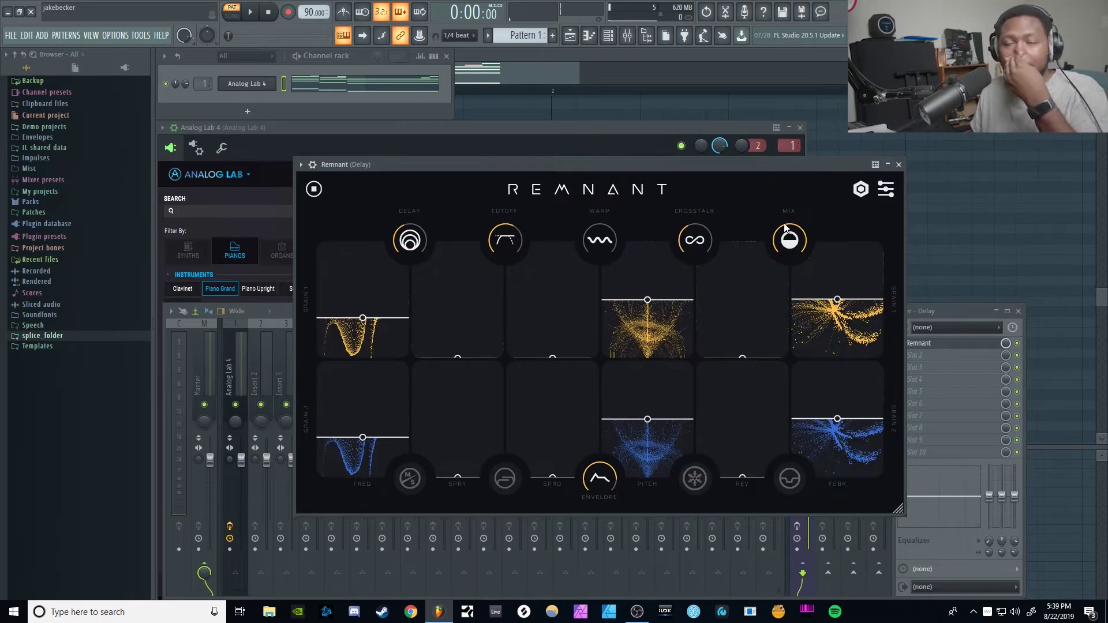
# Step: Reposition the Remnant window and play the piano pattern once as a listening reference, stopping it at the end
pyautogui.moveTo(571, 164); pyautogui.dragTo(551, 180)
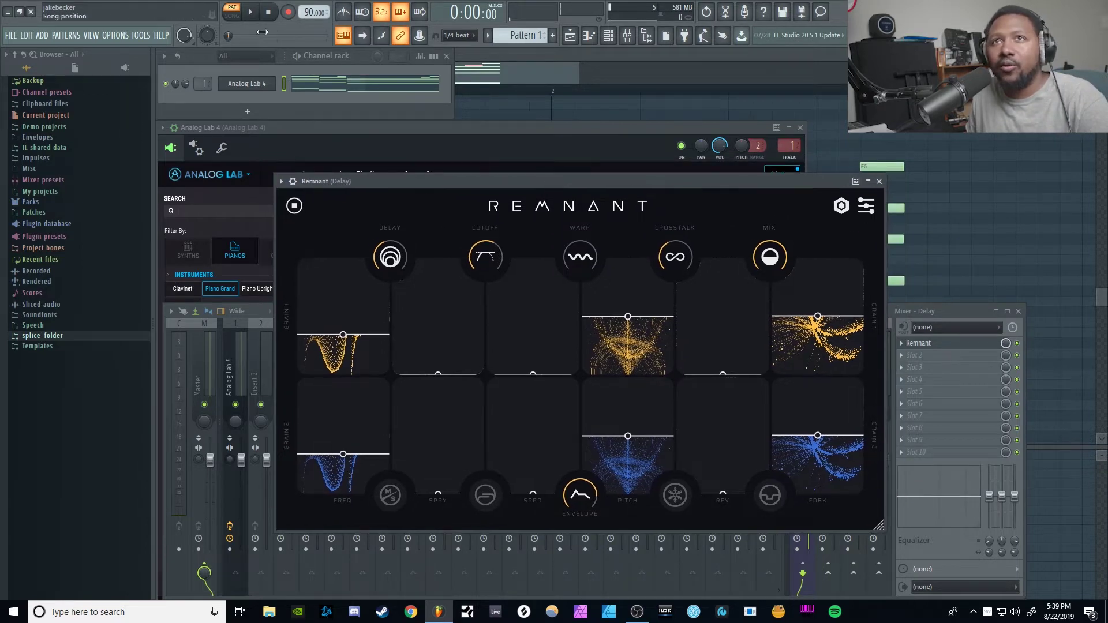
pyautogui.click(252, 17)
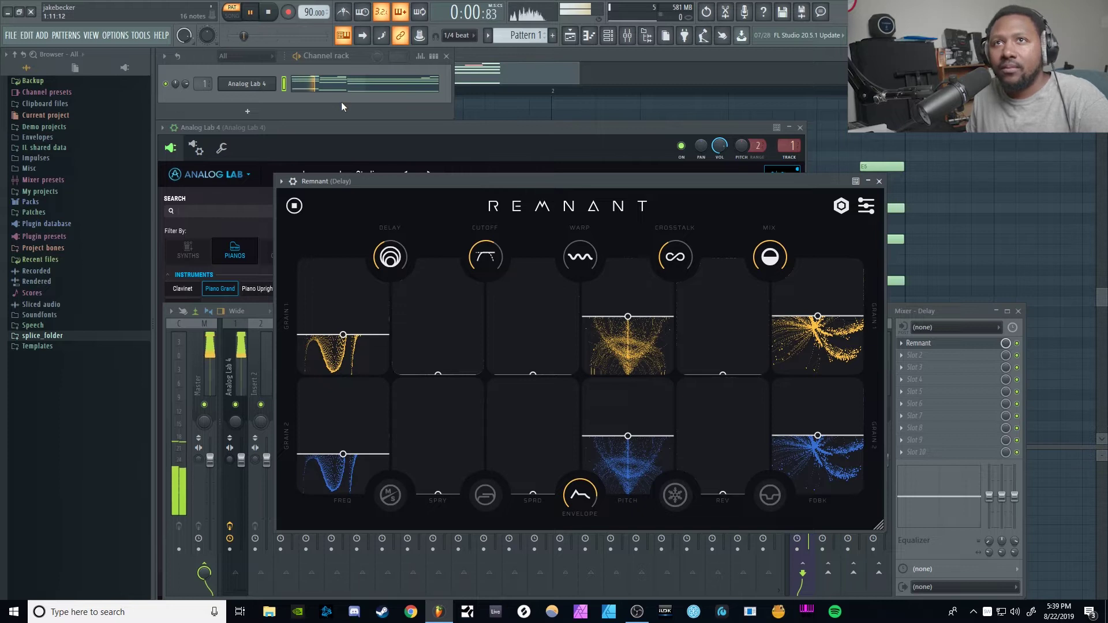
pyautogui.click(270, 14)
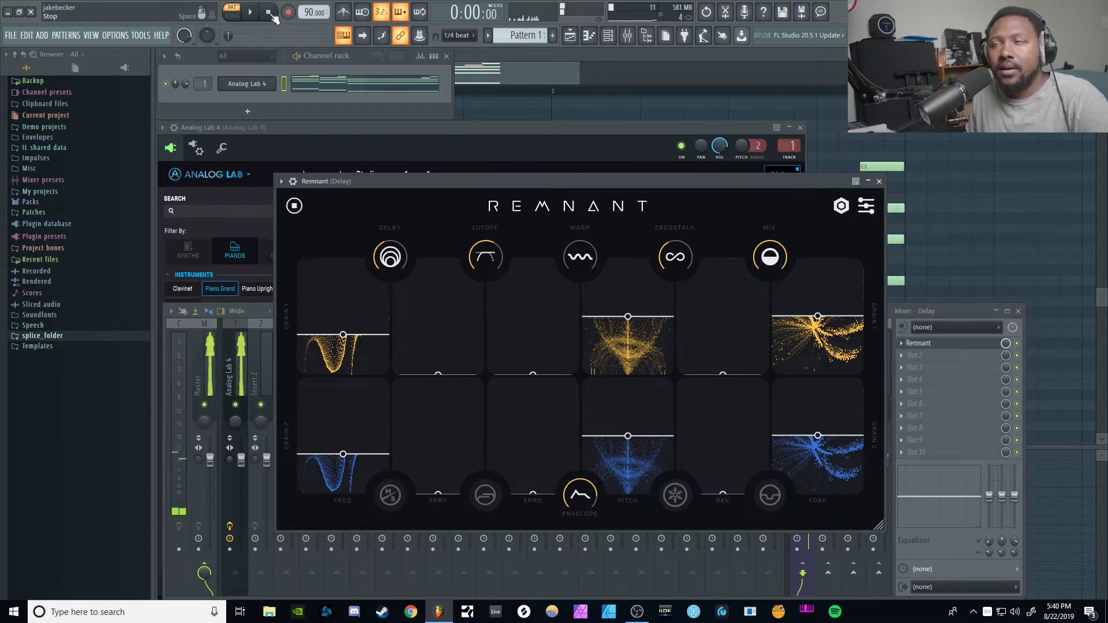
# Step: Enable the effects on the Delay mixer track, and audition the pattern with them active
pyautogui.click(977, 307)
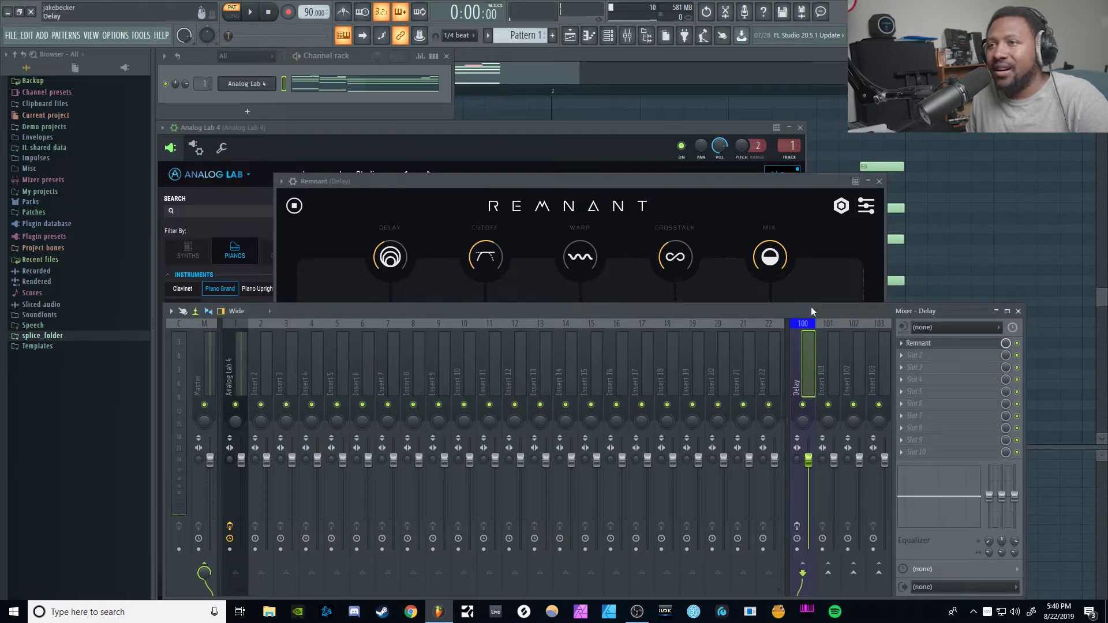
pyautogui.click(797, 526)
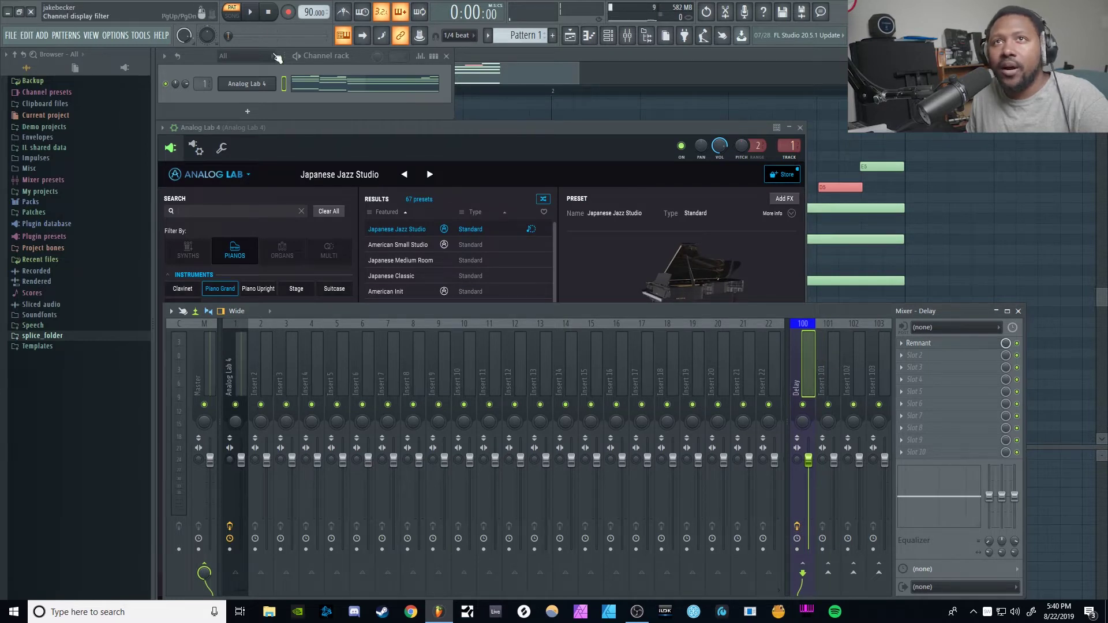
pyautogui.click(260, 16)
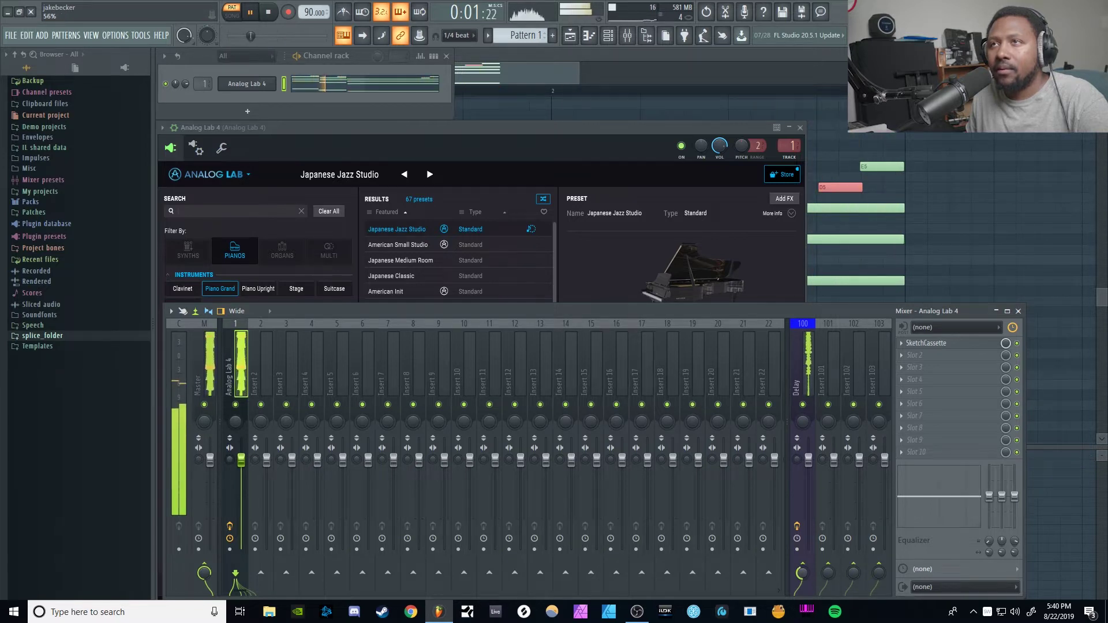
pyautogui.click(268, 14)
# Step: Reopen Remnant from the Delay mixer track and enlarge its window over the workspace
pyautogui.click(808, 363)
pyautogui.click(938, 345)
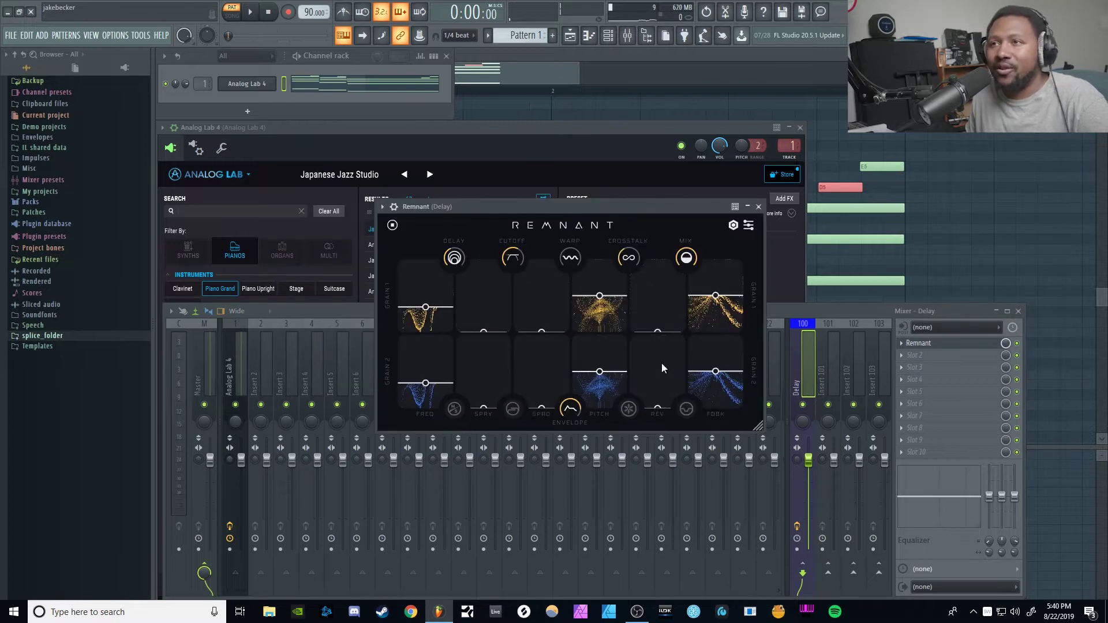
pyautogui.moveTo(762, 430); pyautogui.dragTo(1002, 604)
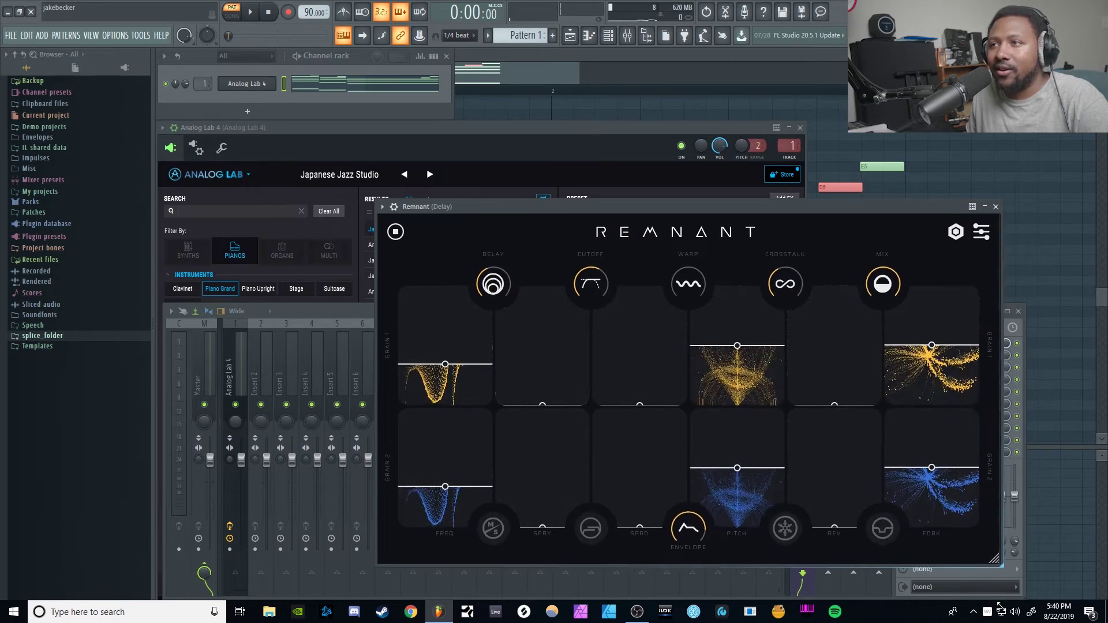
pyautogui.moveTo(663, 209); pyautogui.dragTo(594, 177)
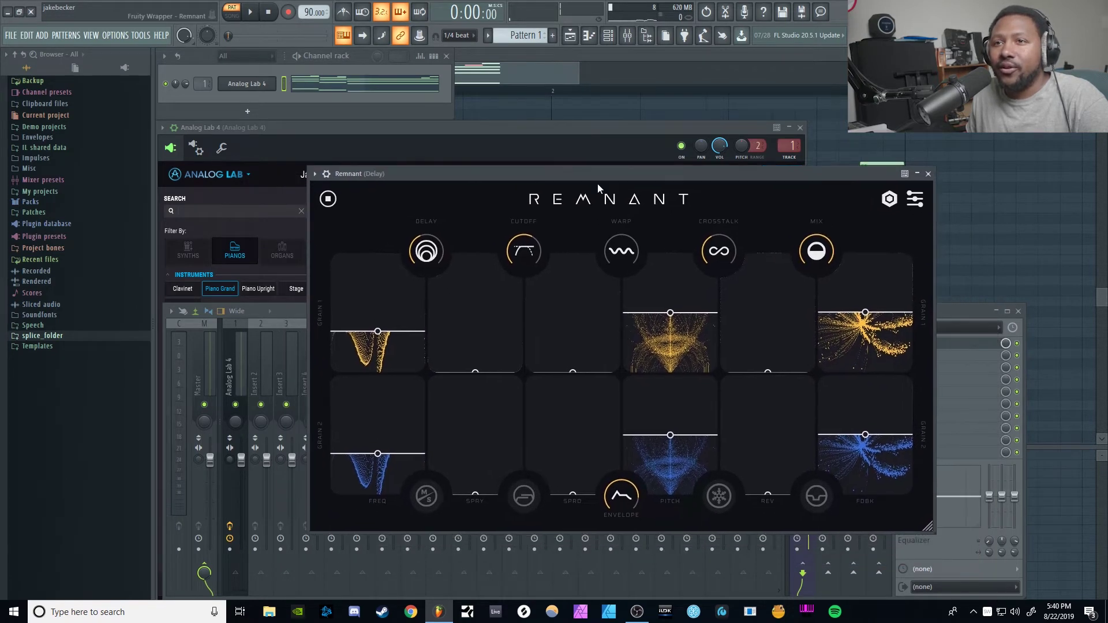
pyautogui.moveTo(929, 528); pyautogui.dragTo(963, 548)
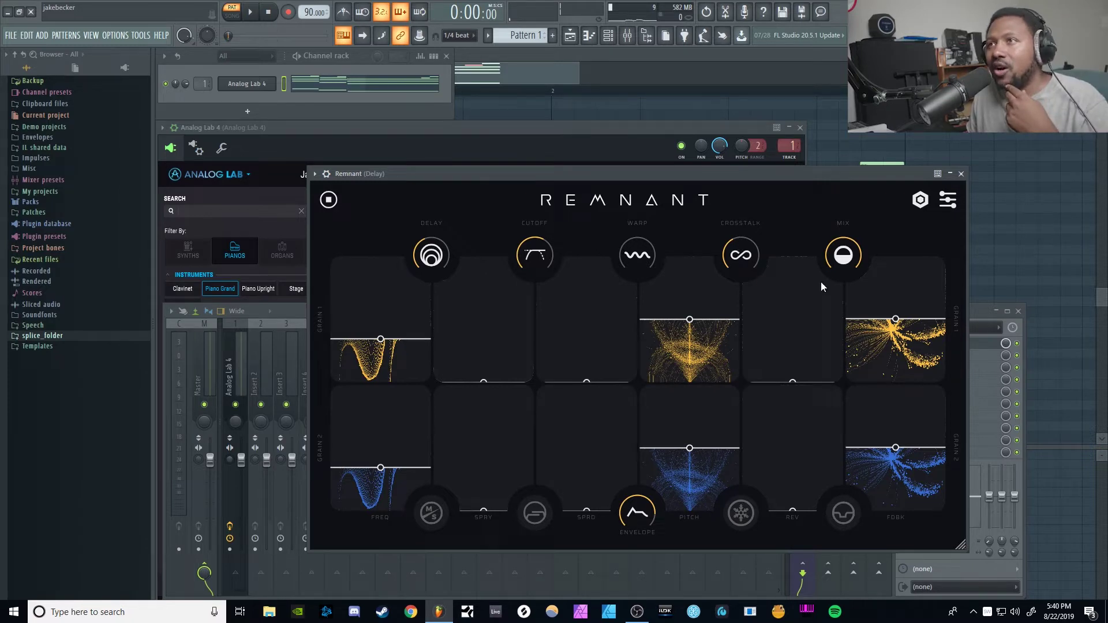
# Step: Try out Remnant's Mid/Side and Duck switches, turning each one back off
pyautogui.click(430, 515)
pyautogui.click(430, 519)
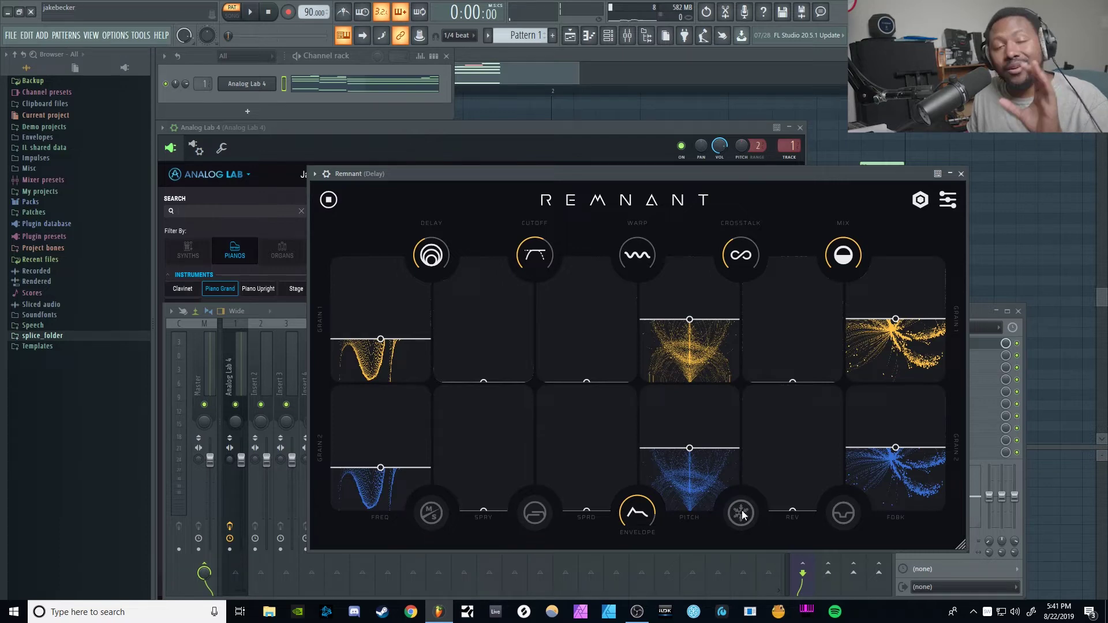
pyautogui.click(845, 517)
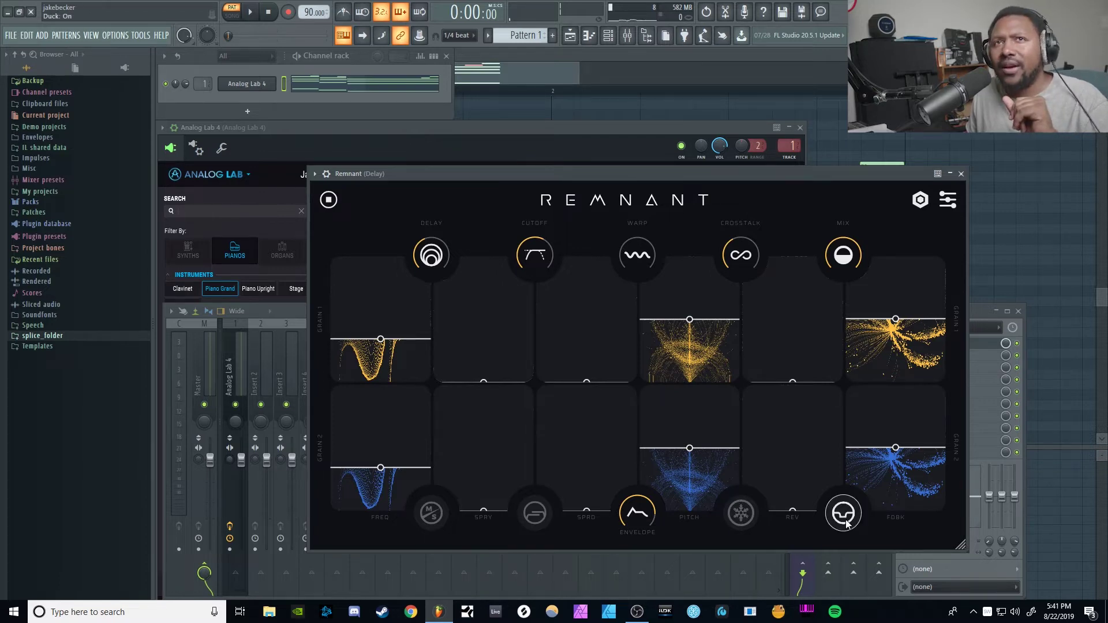
pyautogui.click(844, 520)
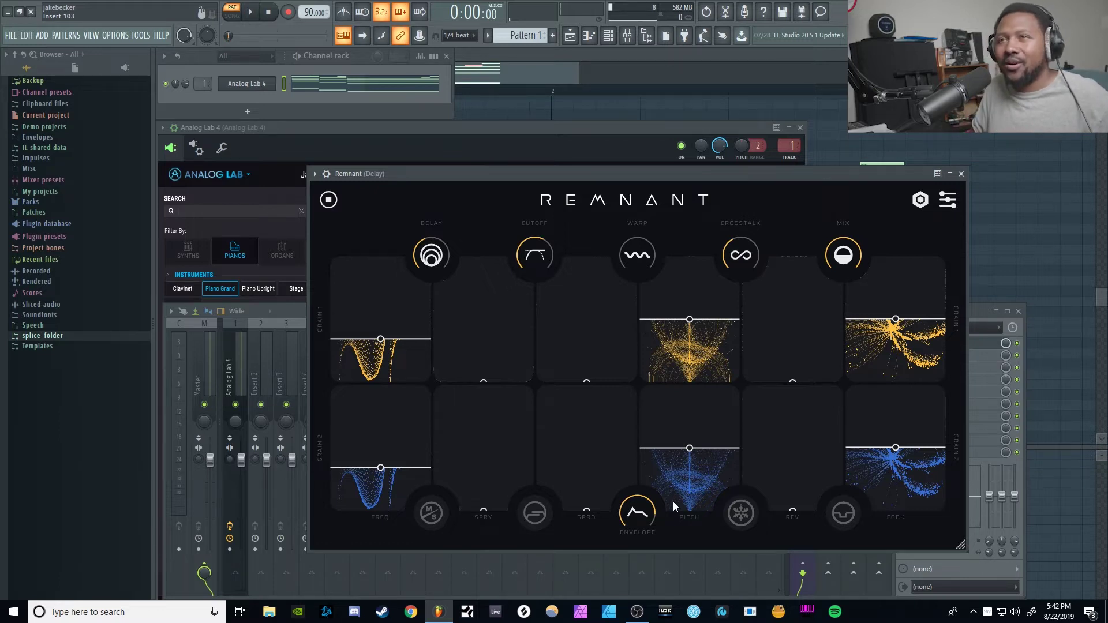
# Step: Lower frequency, pitch and feedback to their minimum for both grain engines in Remnant
pyautogui.moveTo(404, 341); pyautogui.dragTo(404, 382)
pyautogui.moveTo(384, 466); pyautogui.dragTo(383, 511)
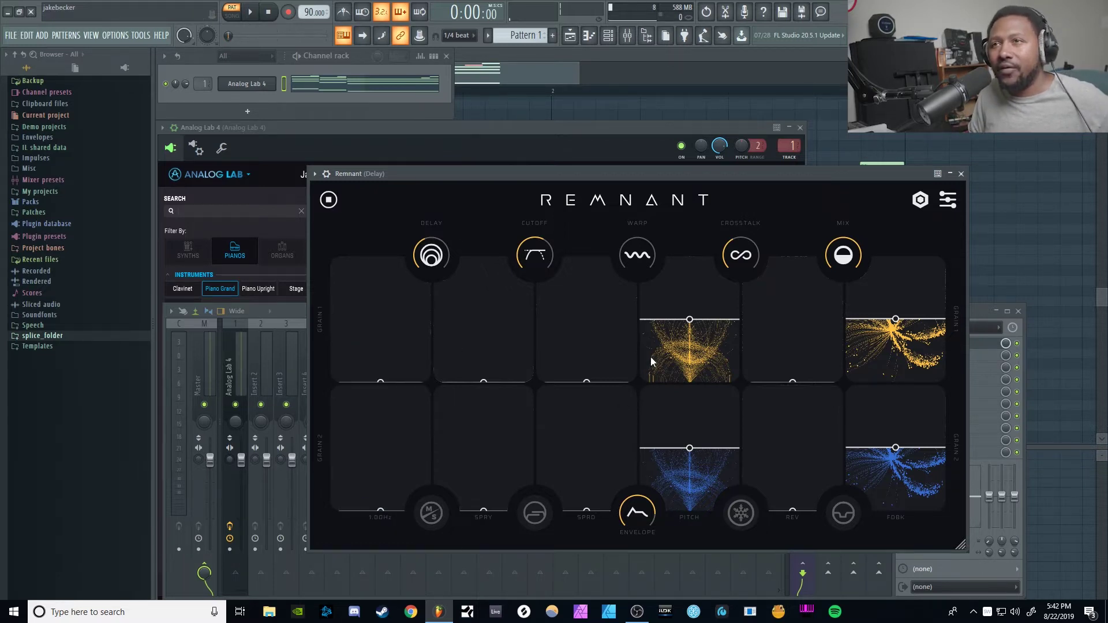
pyautogui.moveTo(690, 319); pyautogui.dragTo(689, 382)
pyautogui.moveTo(690, 448); pyautogui.dragTo(689, 511)
pyautogui.moveTo(895, 321); pyautogui.dragTo(895, 382)
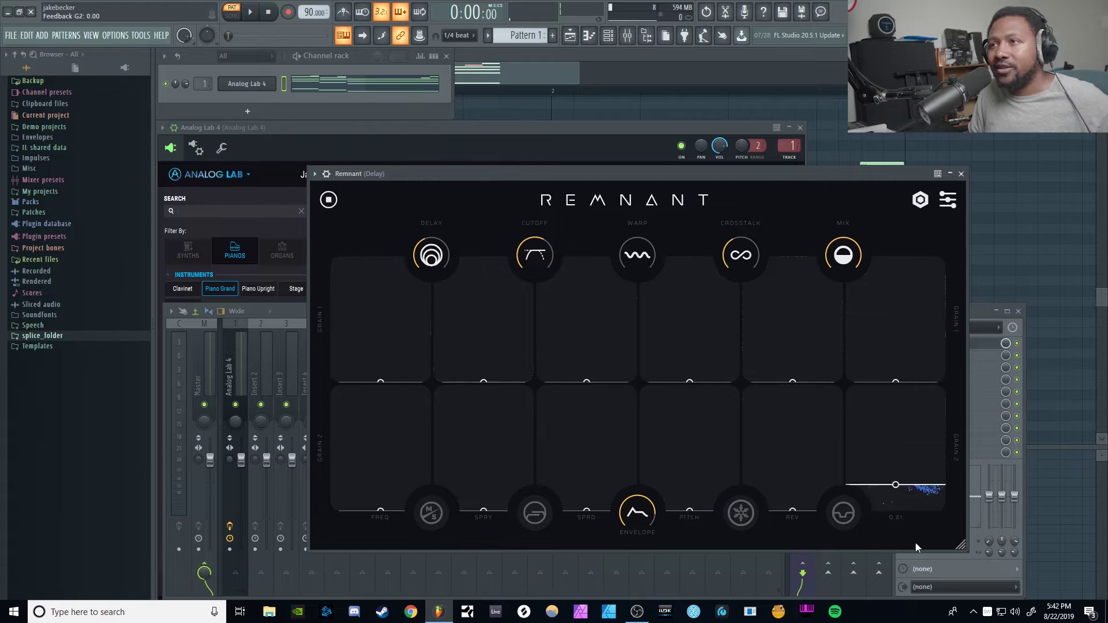
# Step: Play the pattern with the grain settings at minimum, checking the Delay and Analog Lab 4 mixer tracks, and stop playback
pyautogui.click(253, 13)
pyautogui.moveTo(760, 175); pyautogui.dragTo(660, 180)
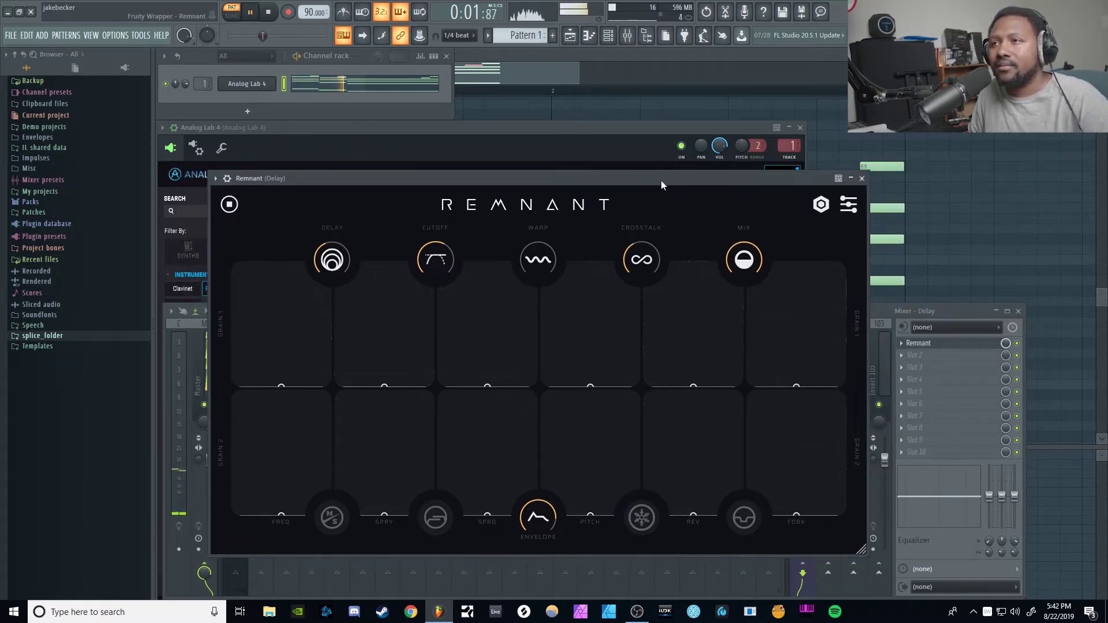
pyautogui.moveTo(758, 176); pyautogui.dragTo(653, 189)
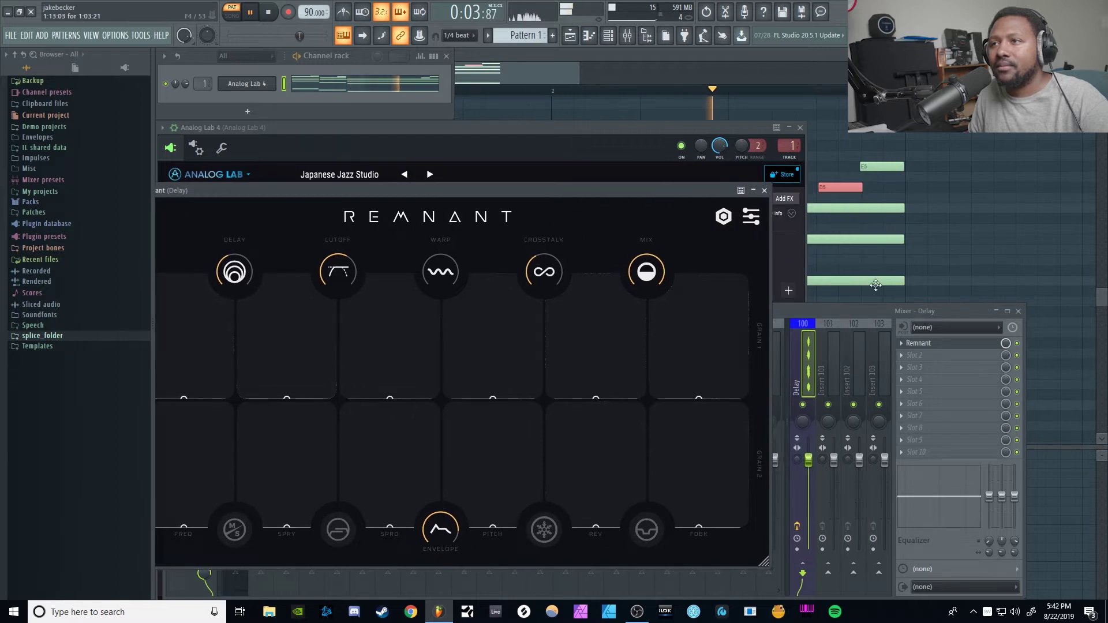
pyautogui.click(808, 352)
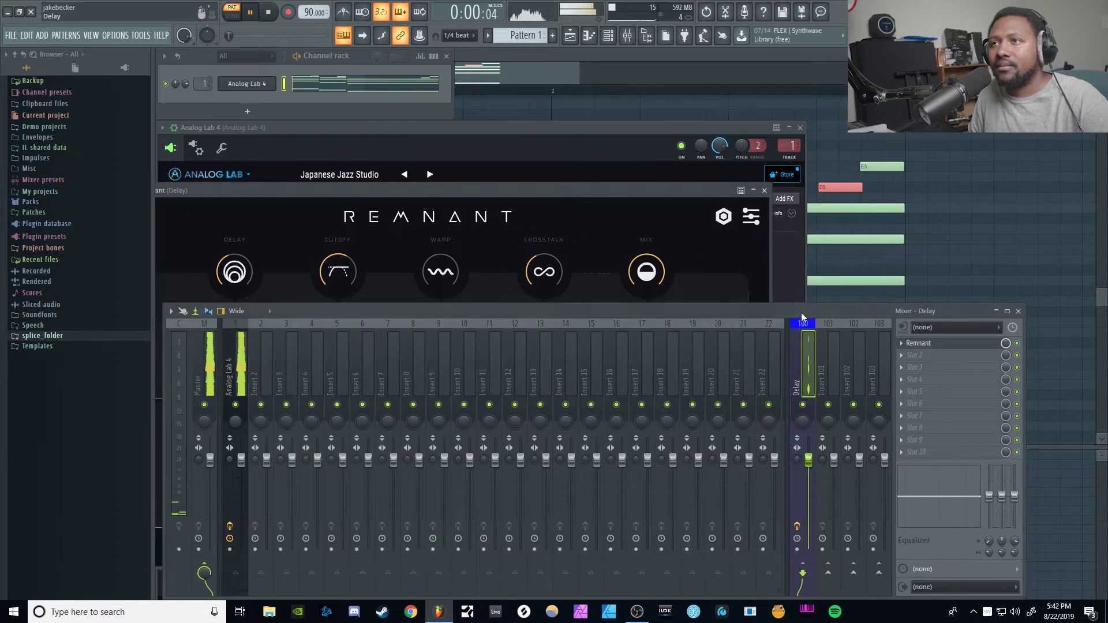
pyautogui.click(241, 372)
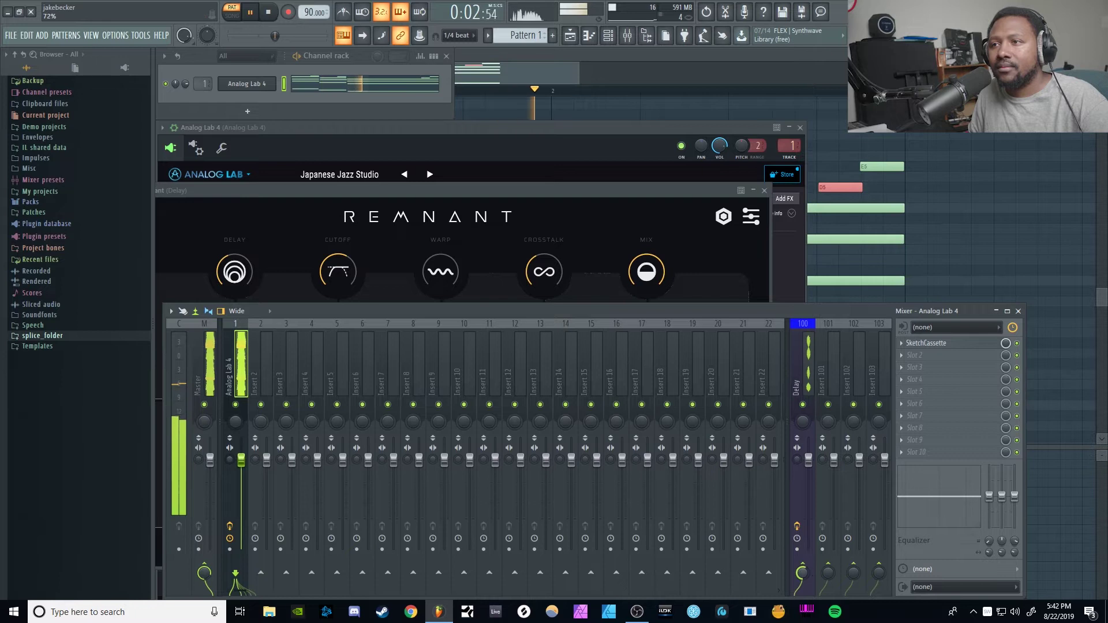
pyautogui.moveTo(555, 192); pyautogui.dragTo(640, 180)
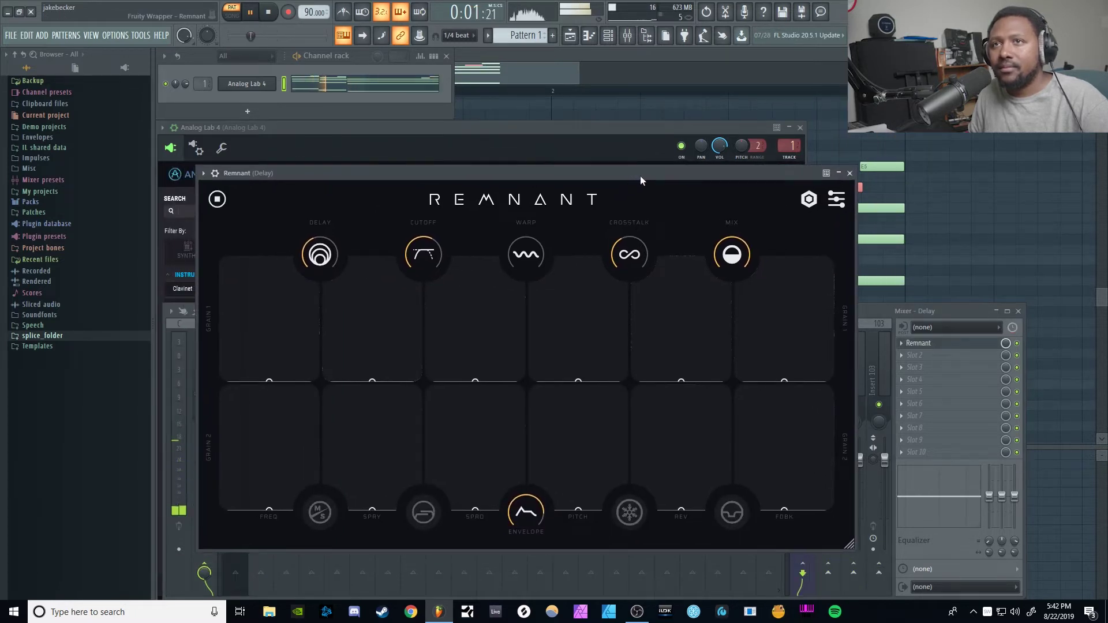
pyautogui.click(270, 14)
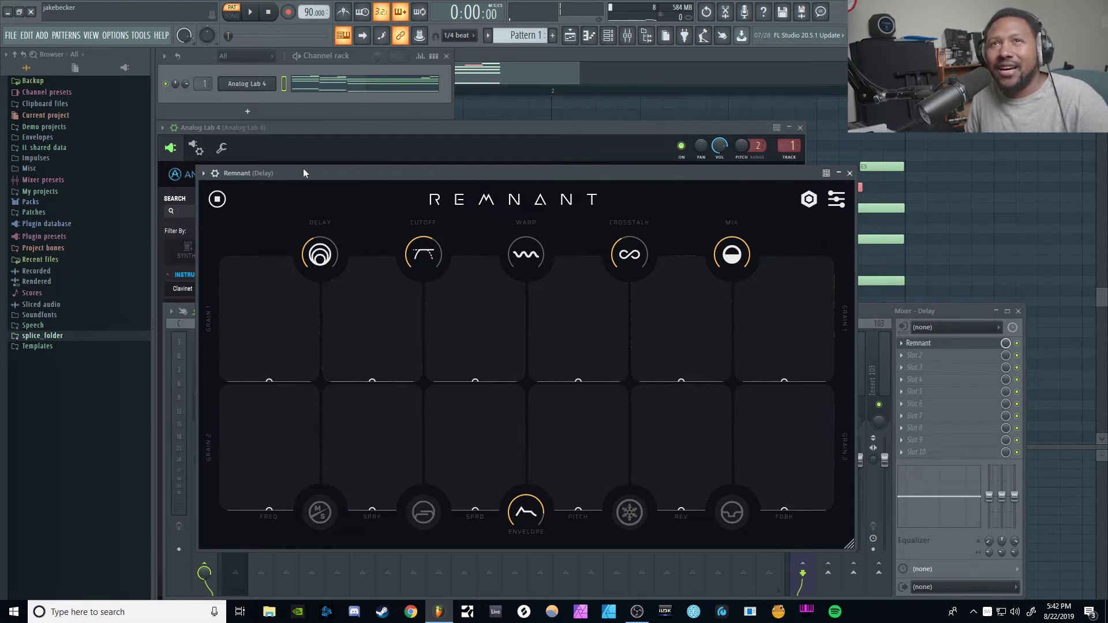
# Step: Adjust Remnant's delay time to about 409.3 ms while the pattern plays, and stop playback
pyautogui.click(252, 13)
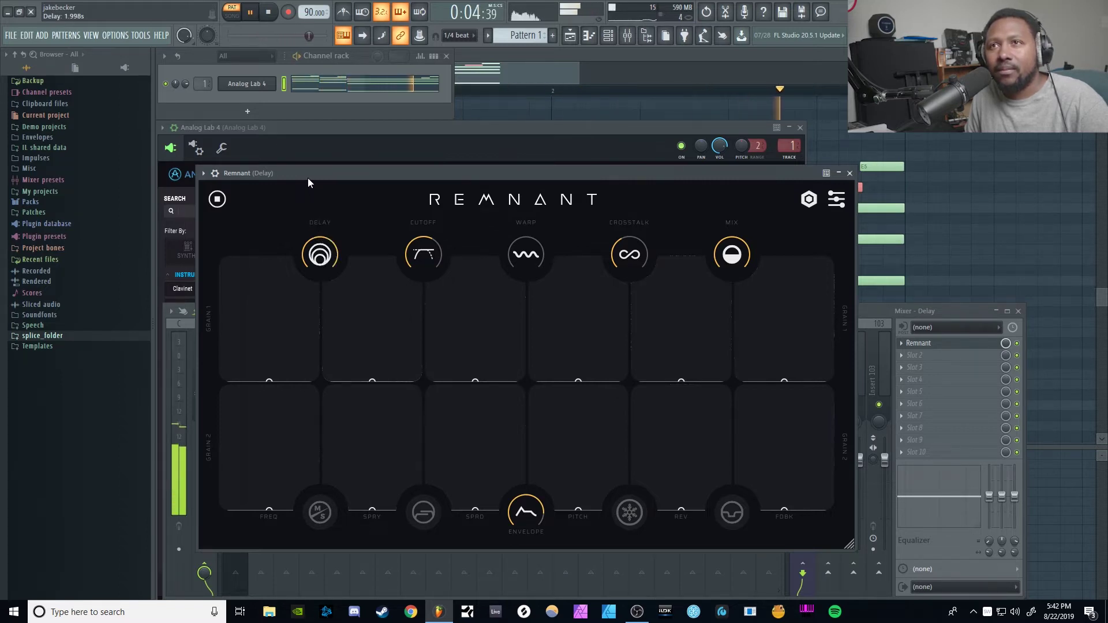
pyautogui.scroll(-3, 312, 234)
pyautogui.moveTo(312, 232)
pyautogui.mouseDown()
pyautogui.moveTo(322, 291)
pyautogui.moveTo(321, 243)
pyautogui.mouseUp()
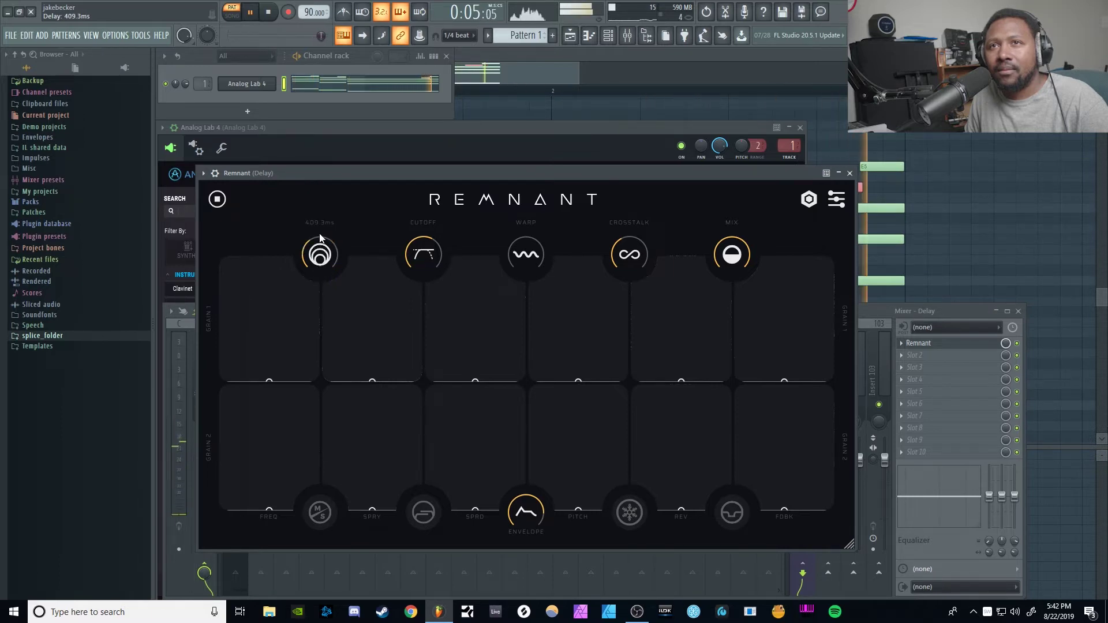
pyautogui.click(269, 14)
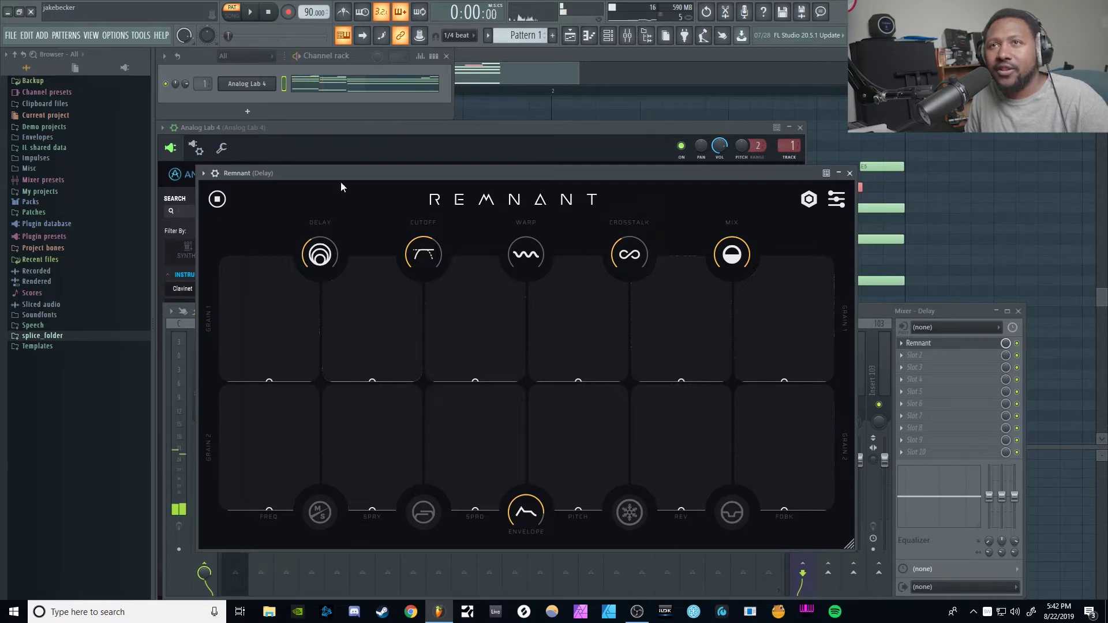
# Step: Switch Remnant's filter type back and forth between Highpass and Lowpass, ending on Lowpass
pyautogui.click(423, 514)
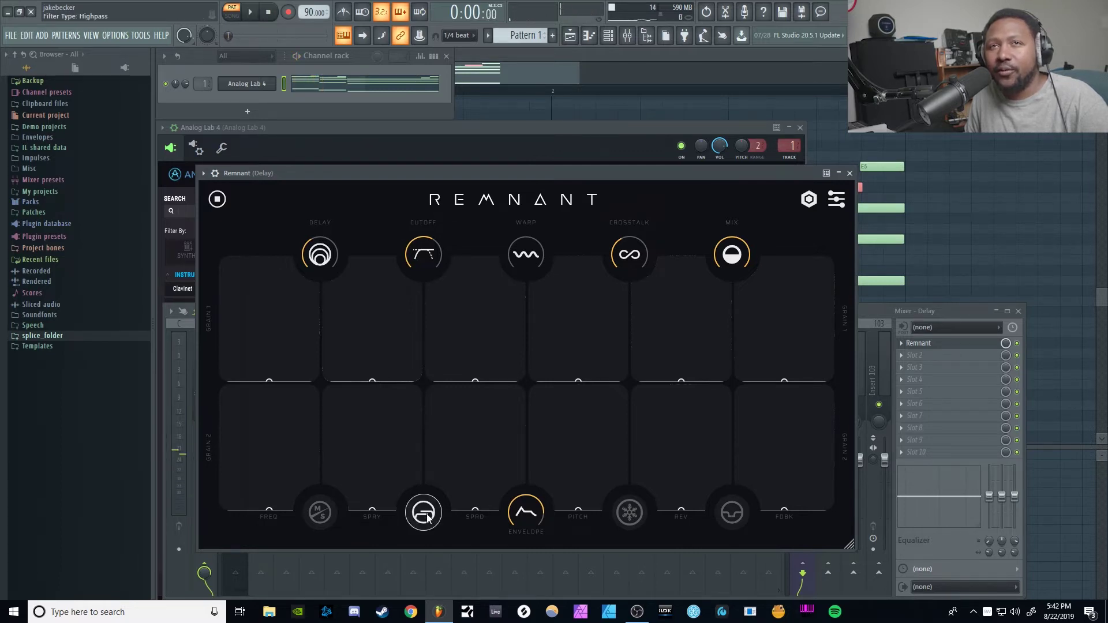
pyautogui.click(427, 517)
pyautogui.click(427, 517)
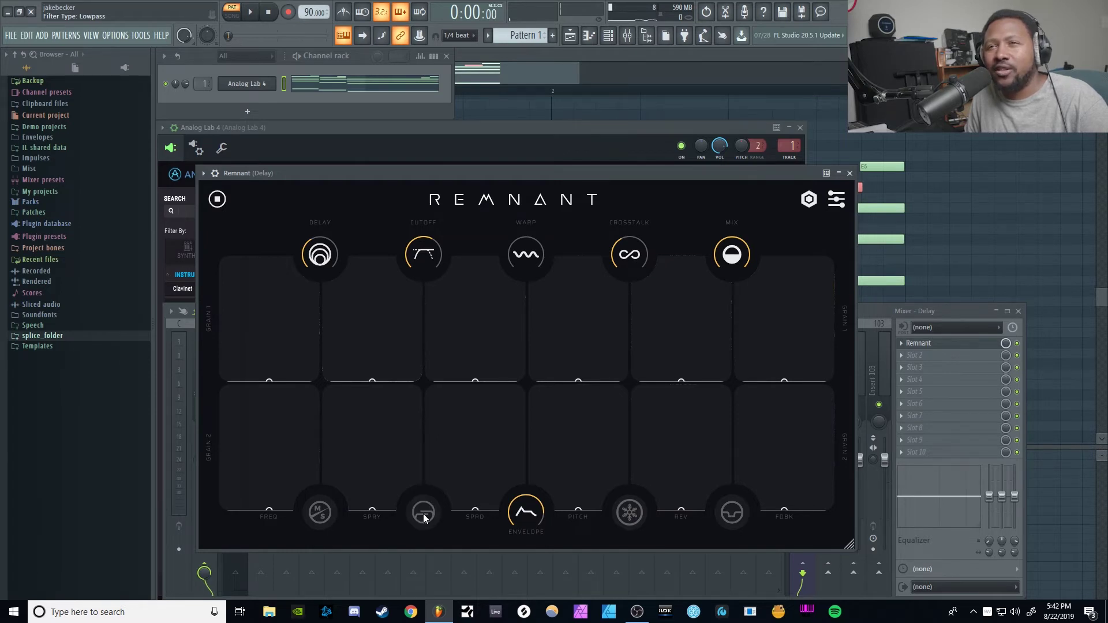
pyautogui.click(426, 516)
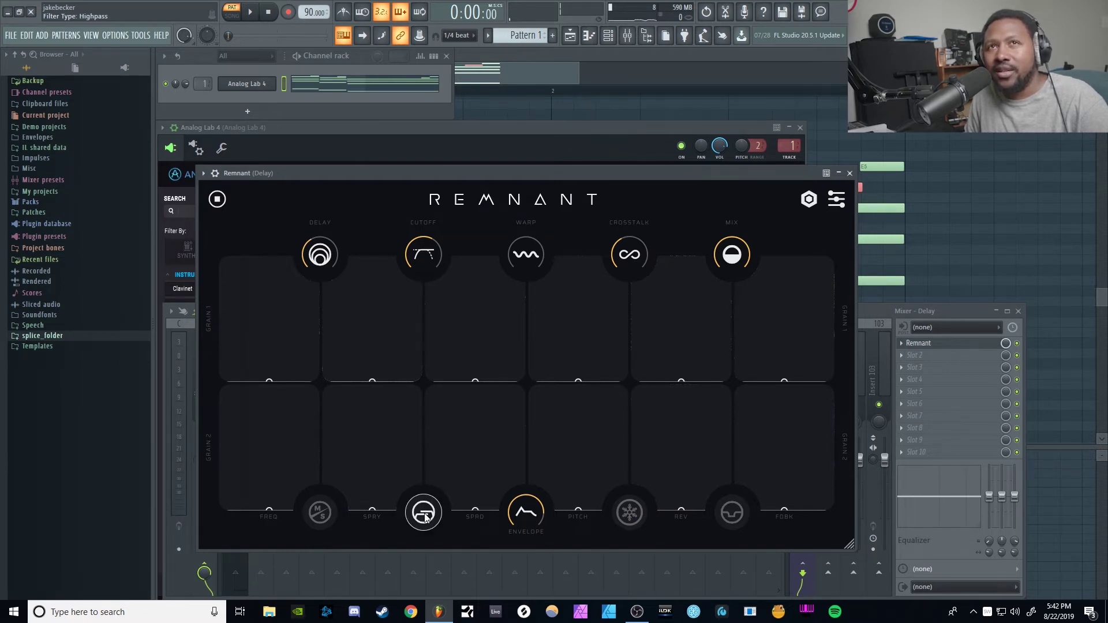
pyautogui.click(426, 513)
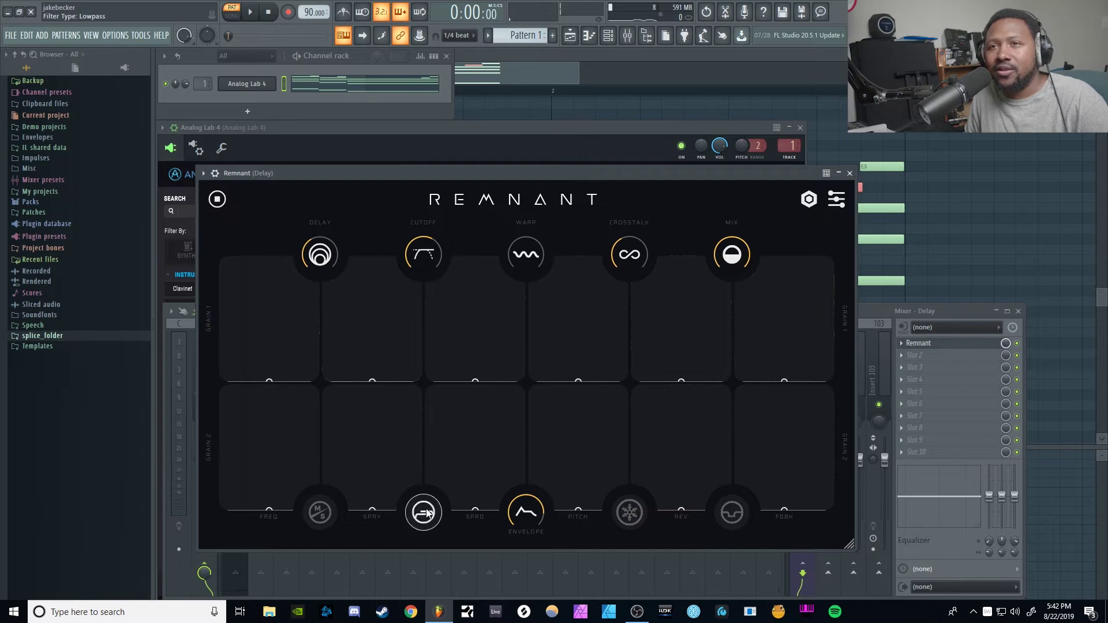
# Step: Raise Remnant's filter cutoff while the pattern plays, and audition the pattern with Warp at 1.00
pyautogui.click(246, 15)
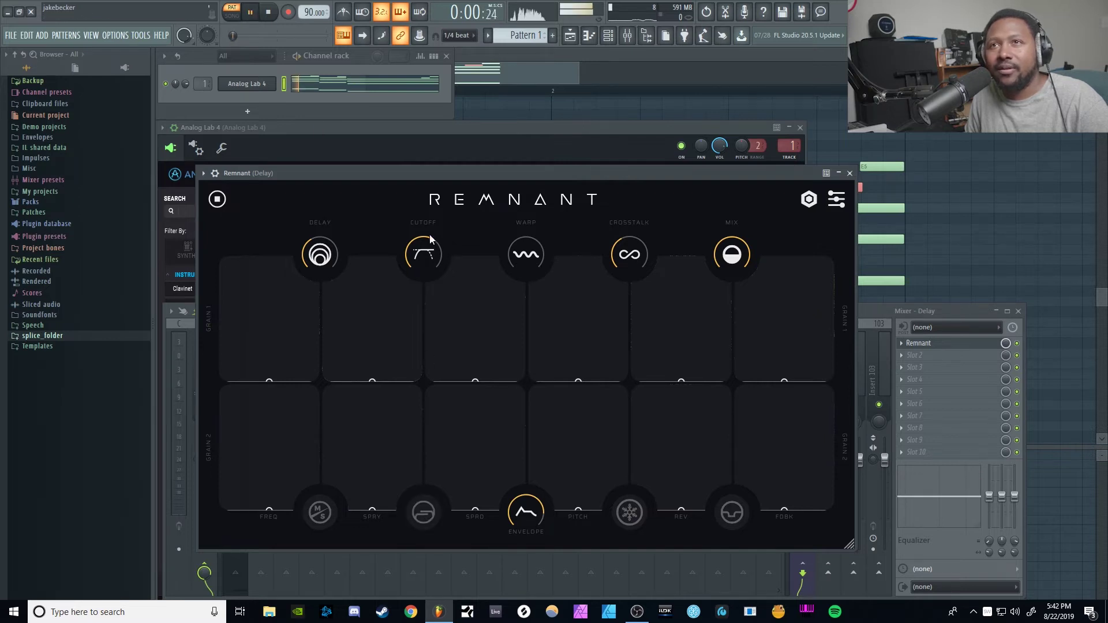
pyautogui.moveTo(426, 254); pyautogui.dragTo(423, 179)
pyautogui.click(426, 513)
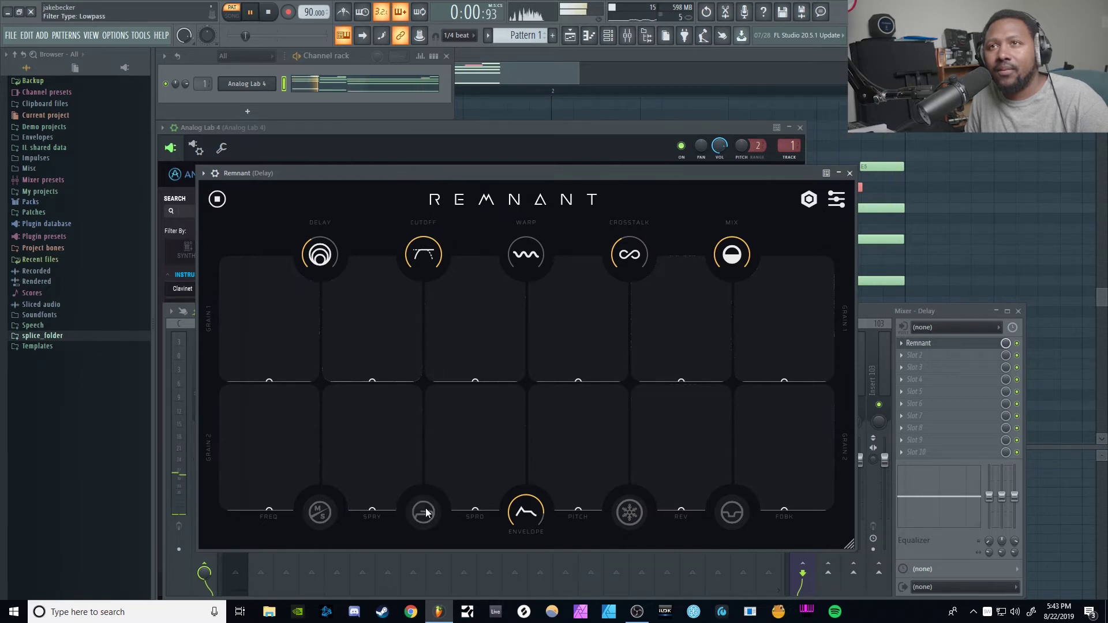
pyautogui.press('space')
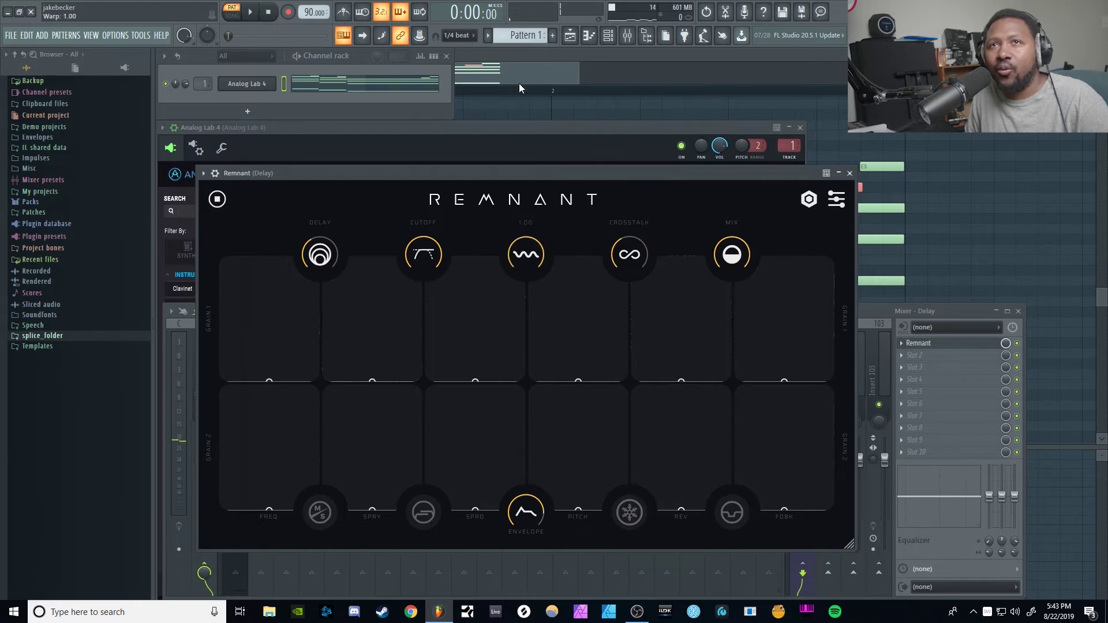
pyautogui.click(247, 19)
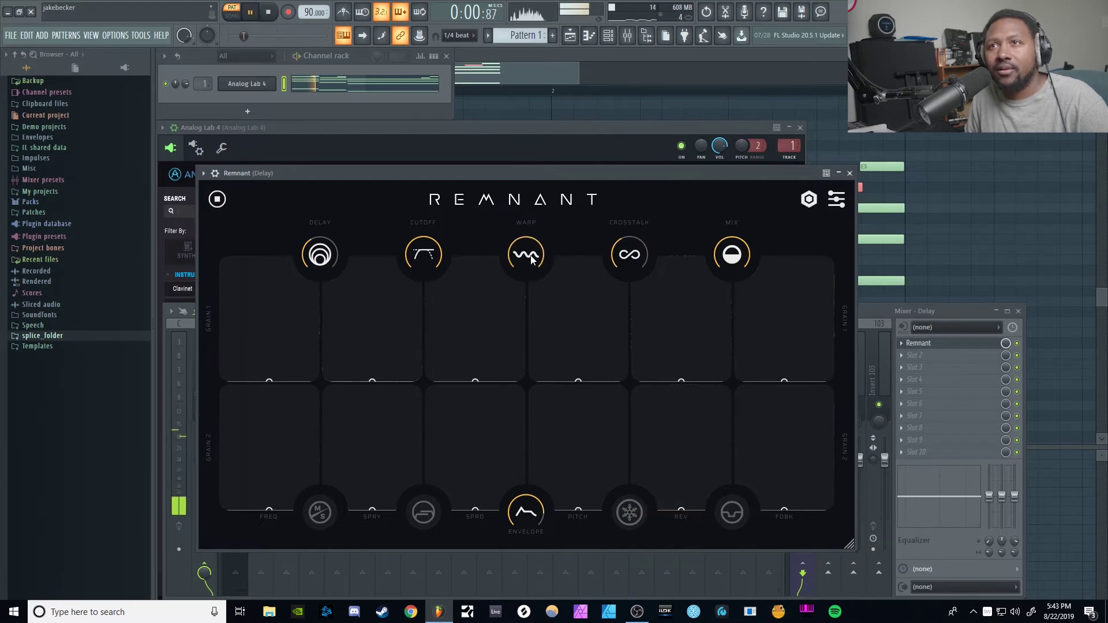
pyautogui.click(269, 16)
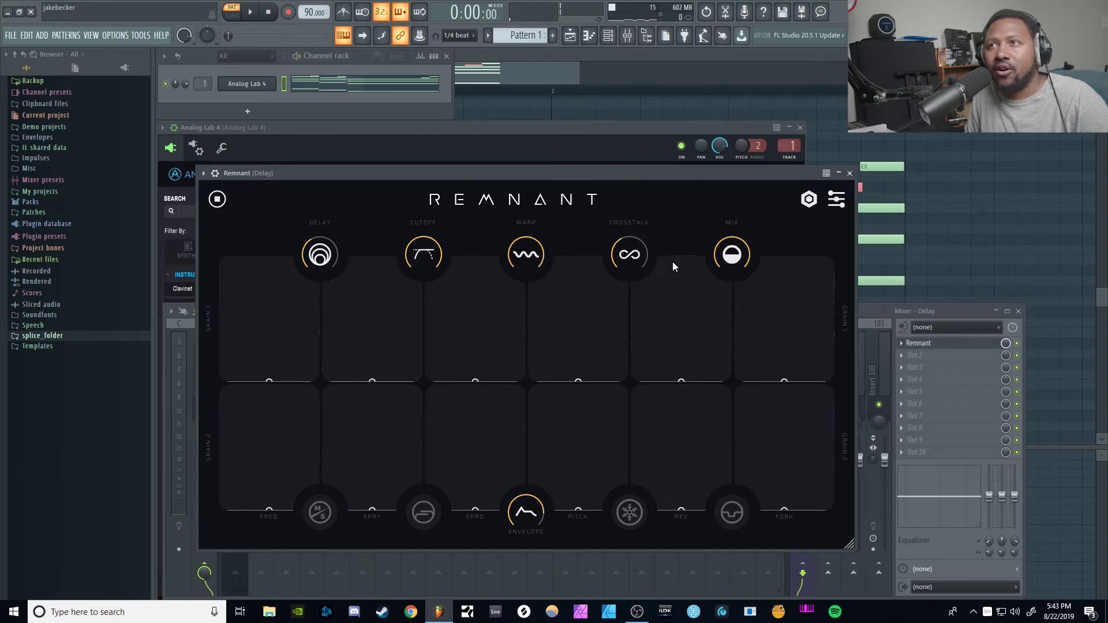
# Step: Lower Remnant's envelope threshold while the pattern plays, and stop playback
pyautogui.click(251, 14)
pyautogui.moveTo(534, 515); pyautogui.dragTo(538, 542)
pyautogui.press('space')
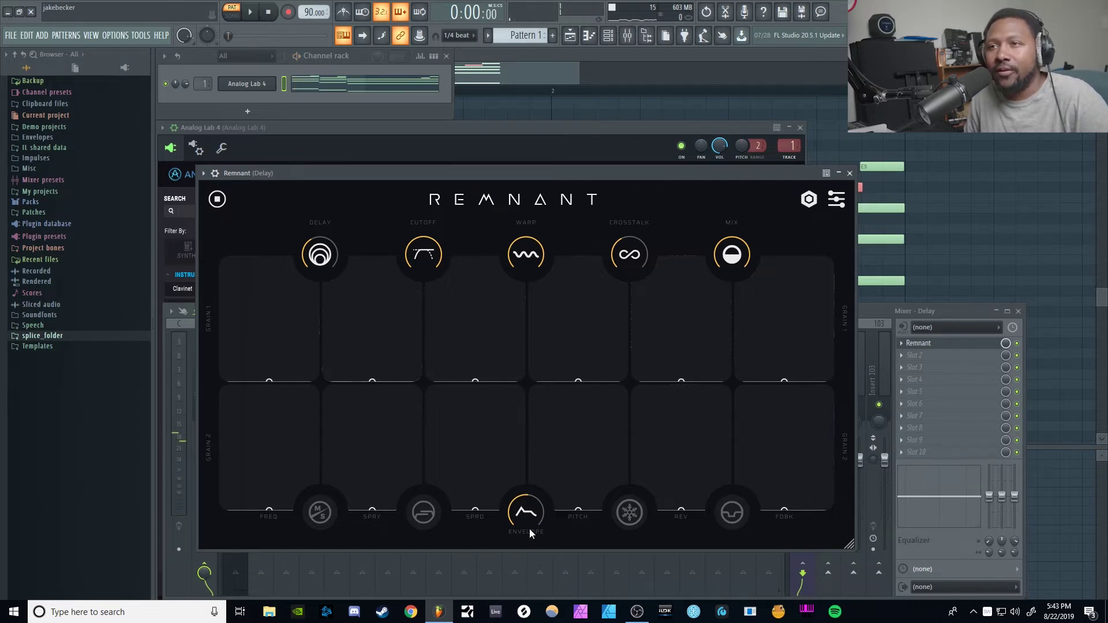
# Step: Play the pattern, audition it again with Duck enabled in Remnant, and stop playback
pyautogui.click(251, 13)
pyautogui.click(270, 15)
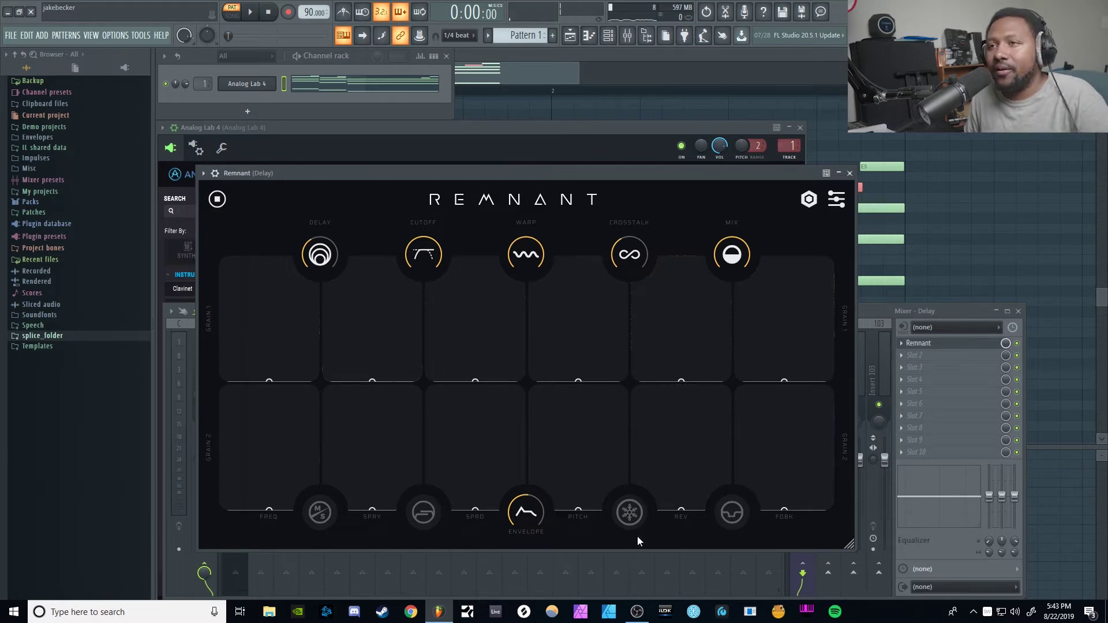
pyautogui.click(248, 13)
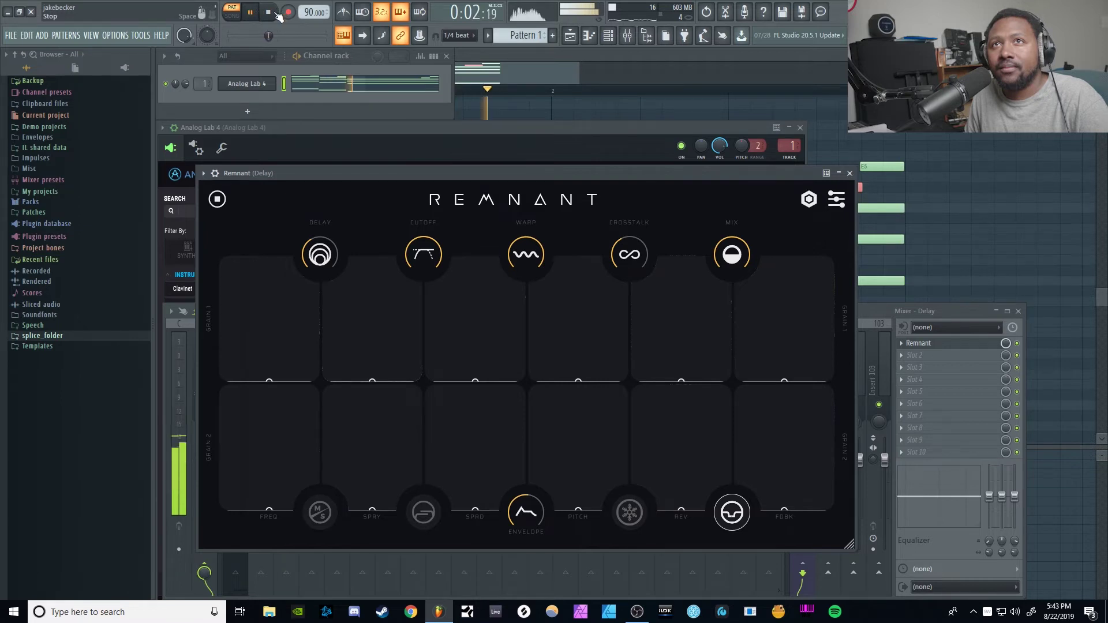
pyautogui.click(270, 12)
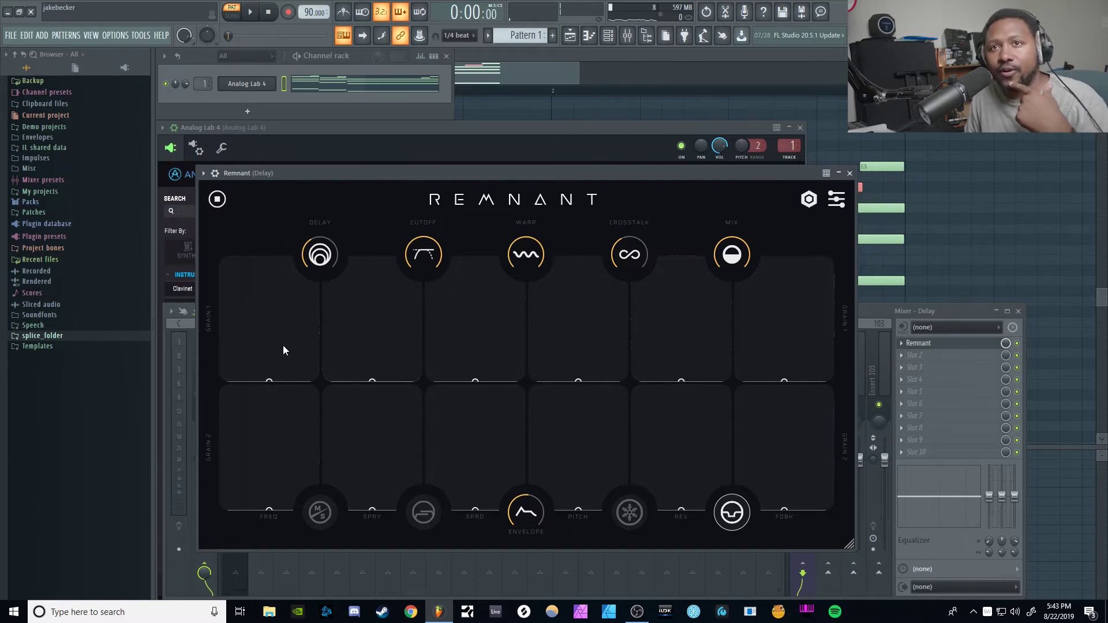
# Step: Raise the Grain 1 frequency slightly, and read the help descriptions of Remnant's global and grain parameters
pyautogui.moveTo(273, 382); pyautogui.dragTo(273, 345)
pyautogui.click(816, 199)
pyautogui.scroll(-10, 357, 323)
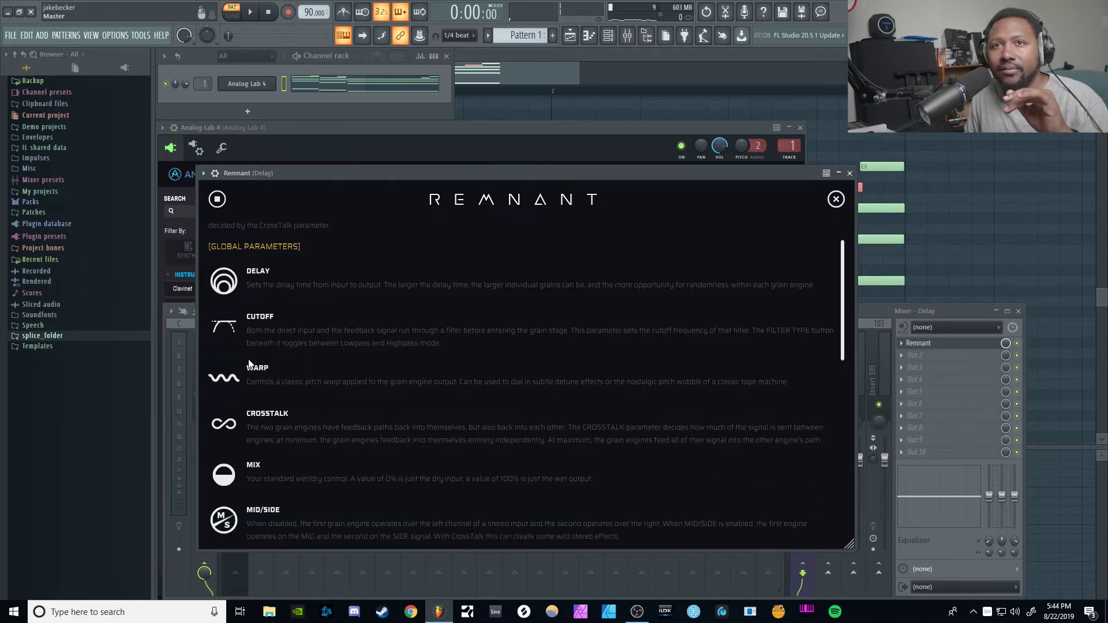
pyautogui.scroll(-5, 310, 409)
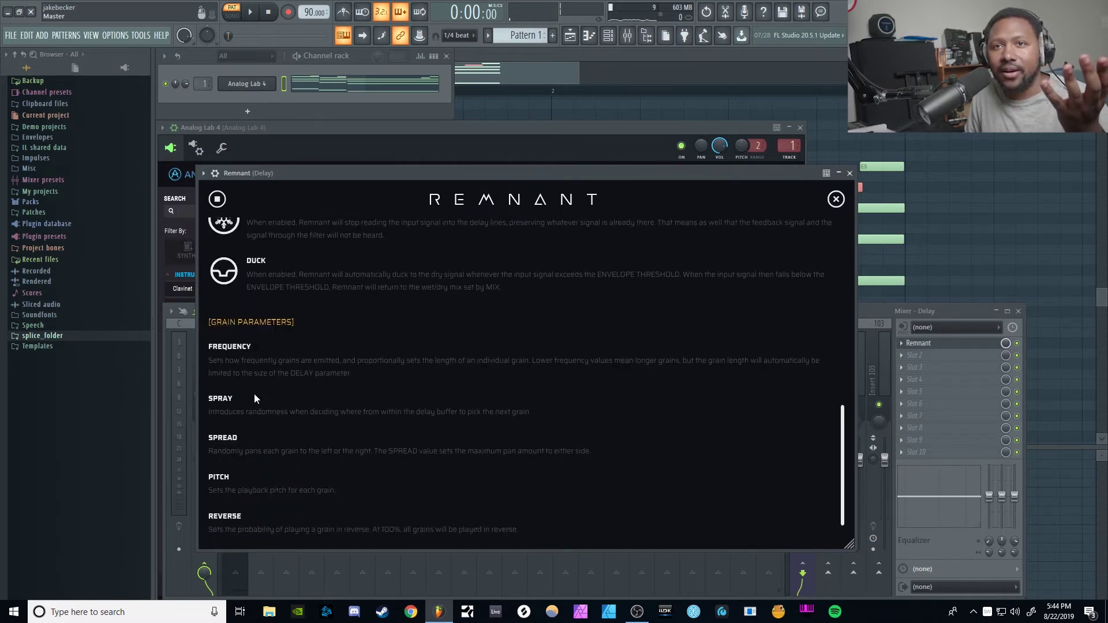
pyautogui.scroll(3, 842, 232)
pyautogui.click(836, 199)
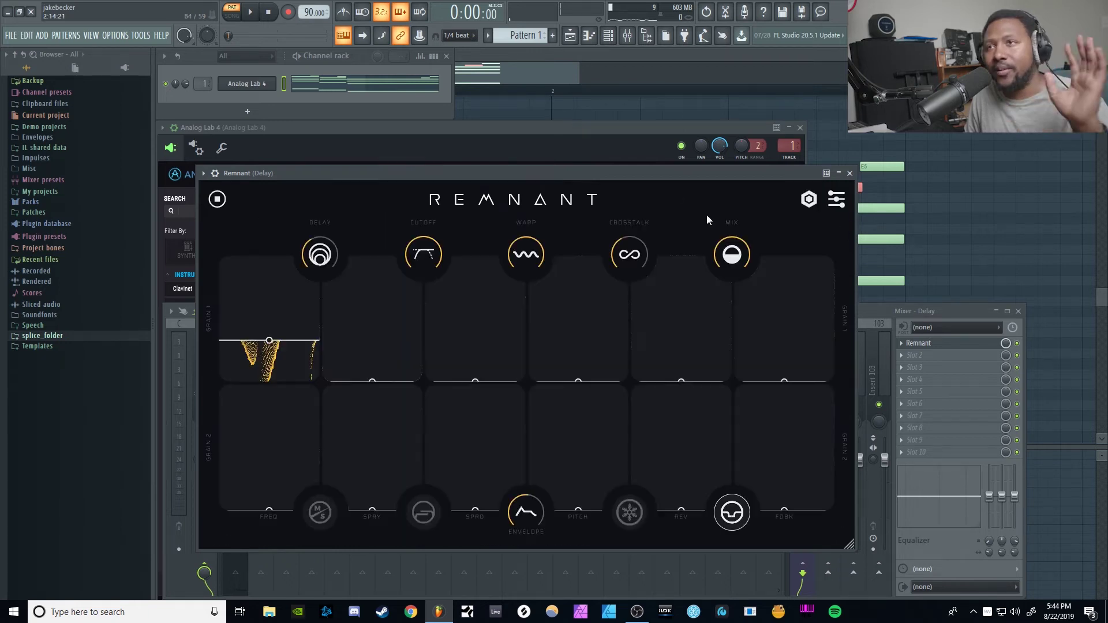
# Step: Raise the Grain 1 frequency to about 206 Hz during playback, stop the pattern, and lower the frequency again
pyautogui.press('space')
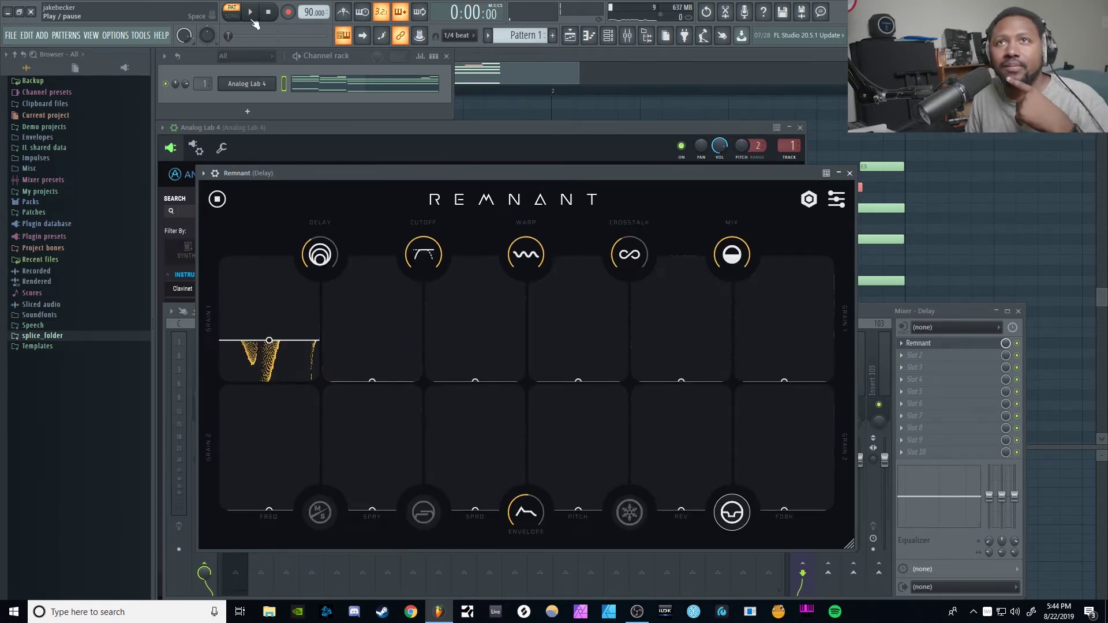
pyautogui.moveTo(269, 340); pyautogui.dragTo(279, 270)
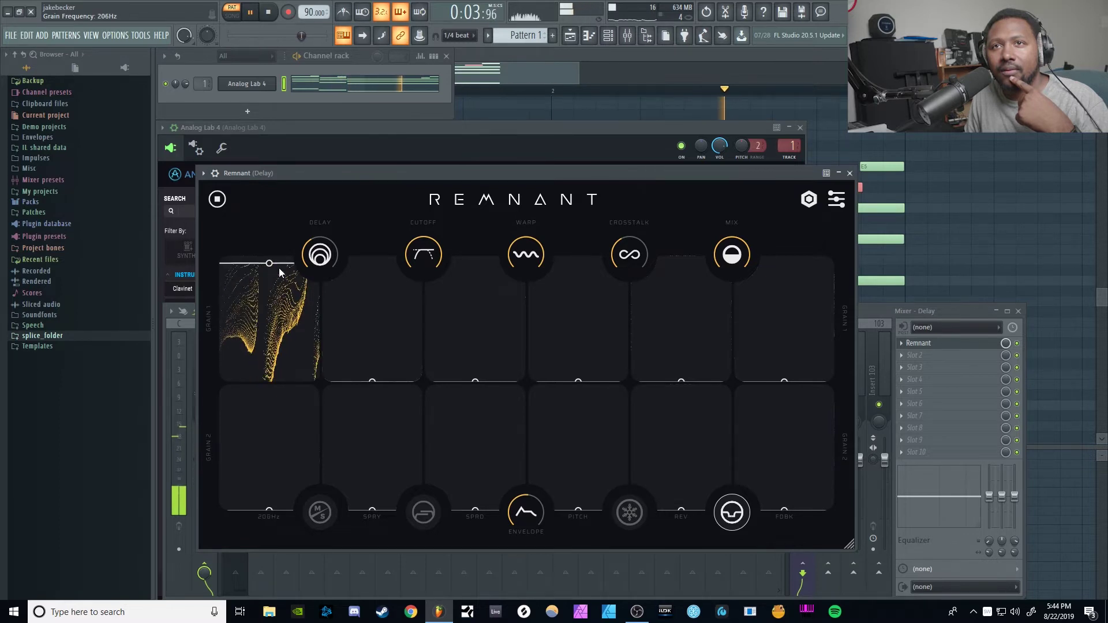
pyautogui.click(277, 21)
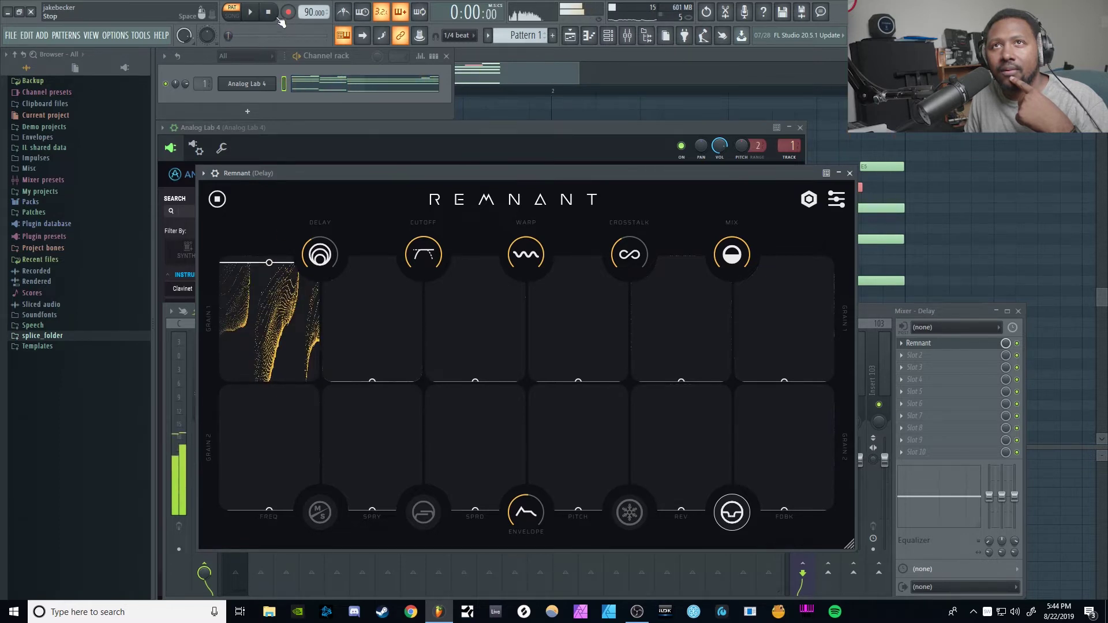
pyautogui.moveTo(269, 263); pyautogui.dragTo(275, 348)
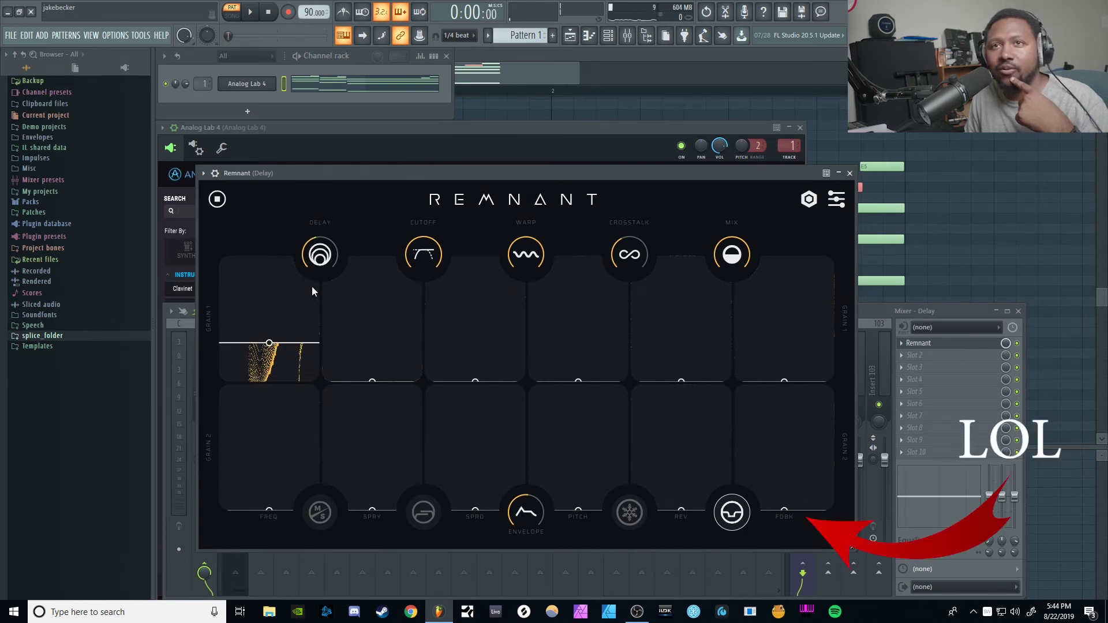
# Step: Check the Analog Lab 4 mixer track, return to Remnant, and audition the pattern with the low grain frequency
pyautogui.click(882, 314)
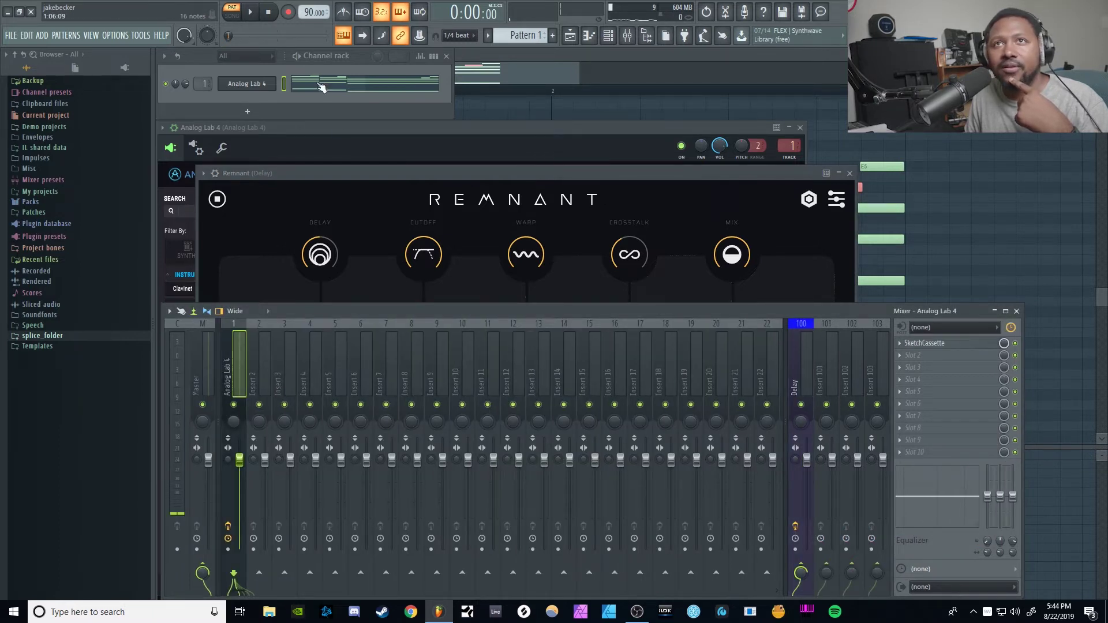
pyautogui.press('space')
pyautogui.click(419, 212)
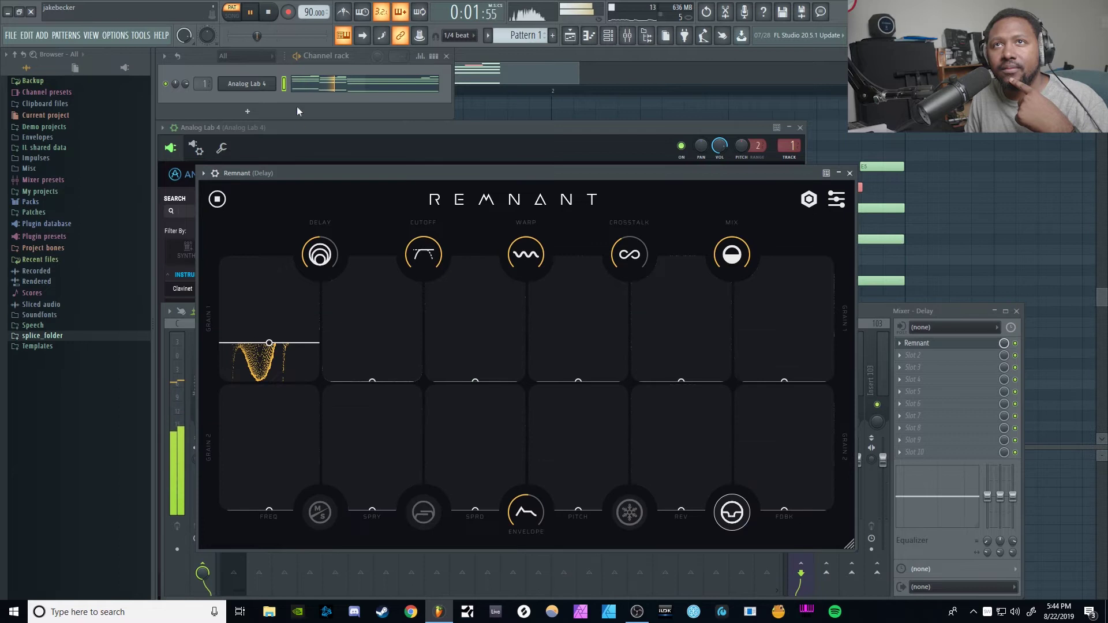
pyautogui.press('space')
# Step: Adjust the Grain 1 frequency and raise its spray to about 0.69 while the pattern plays, and stop playback
pyautogui.moveTo(267, 341)
pyautogui.mouseDown()
pyautogui.moveTo(270, 294)
pyautogui.moveTo(271, 325)
pyautogui.mouseUp()
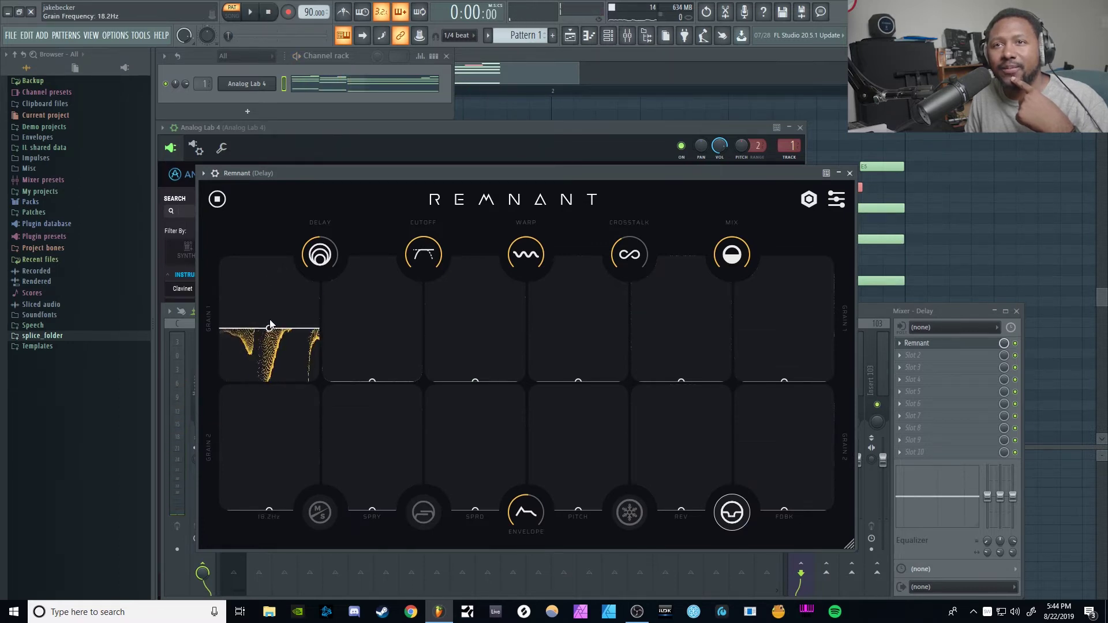
pyautogui.click(253, 12)
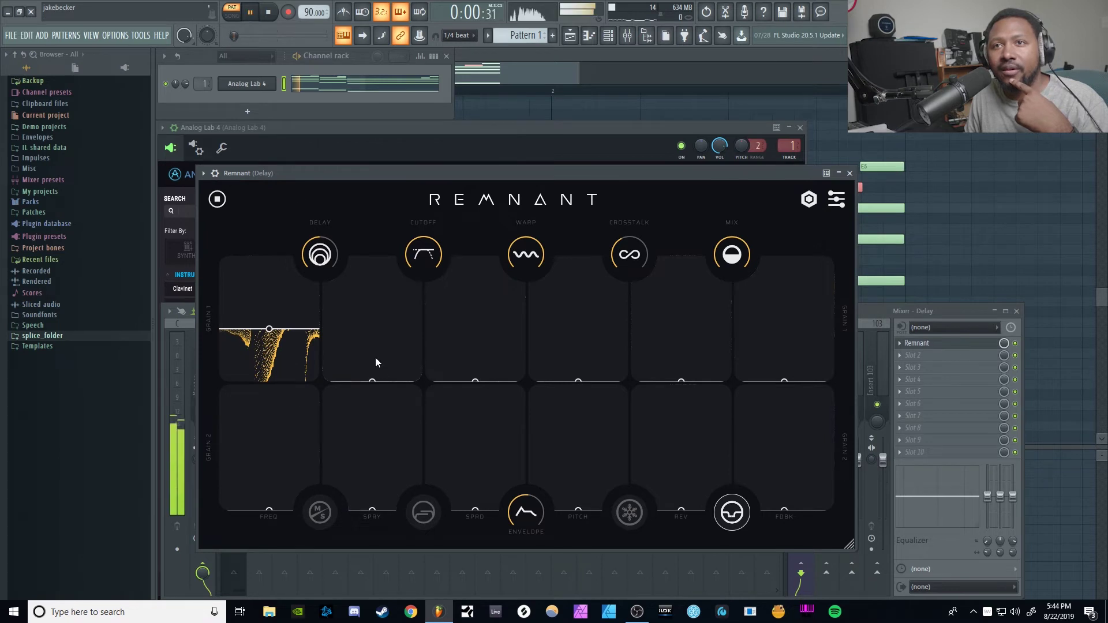
pyautogui.moveTo(372, 379); pyautogui.dragTo(370, 287)
pyautogui.moveTo(283, 330); pyautogui.dragTo(284, 345)
pyautogui.moveTo(361, 300); pyautogui.dragTo(361, 308)
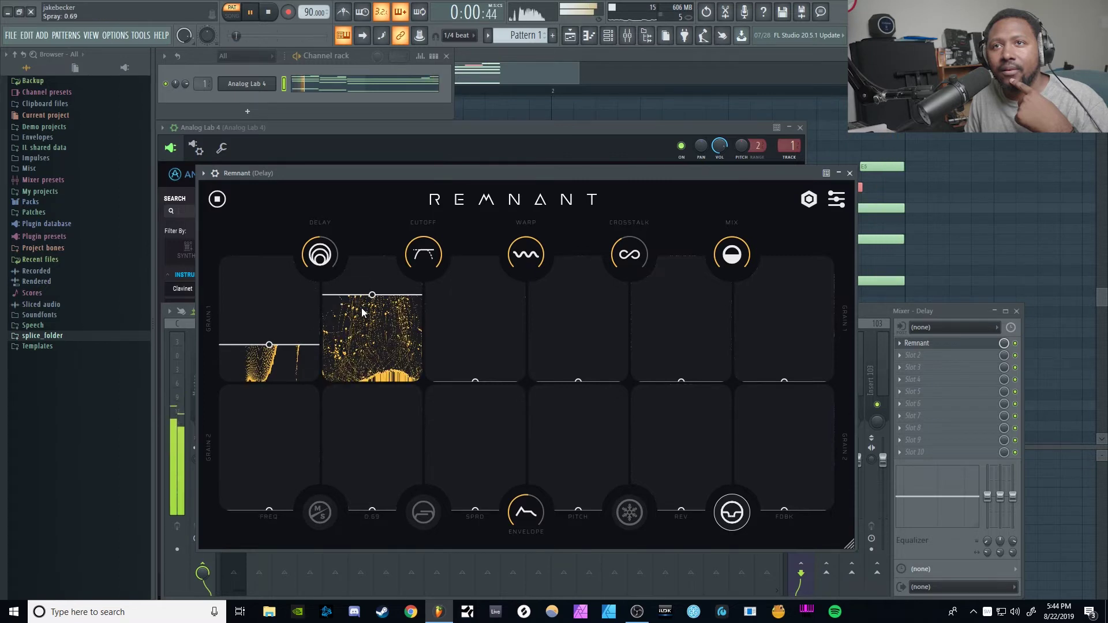
pyautogui.click(268, 14)
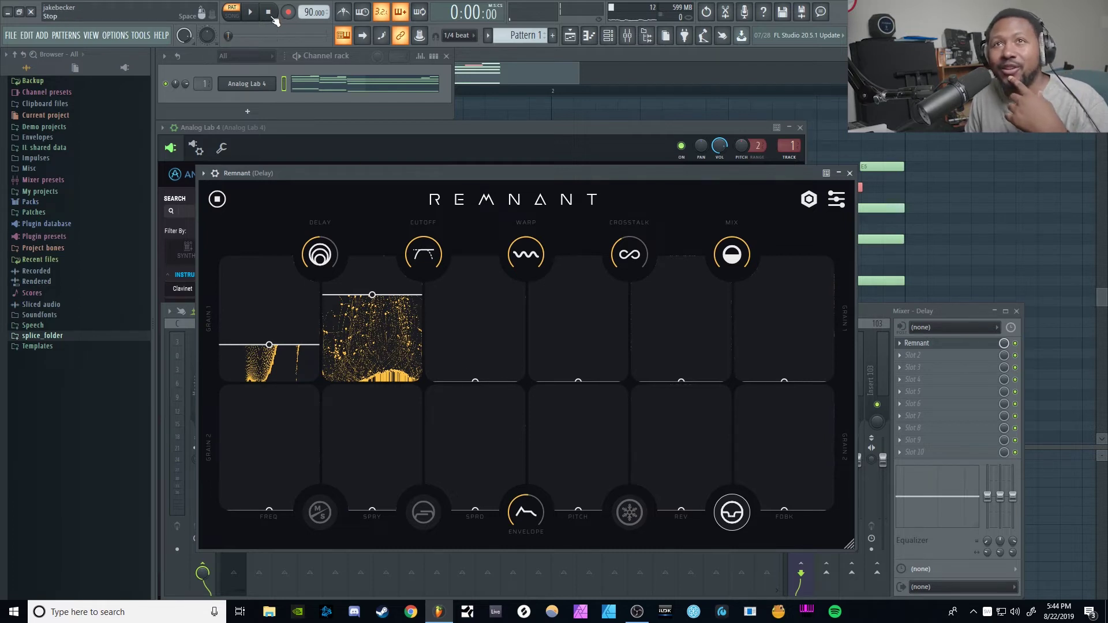
# Step: Raise the Grain 1 spread while the pattern plays, rebalance it with less spray and a higher frequency, and stop playback
pyautogui.click(254, 16)
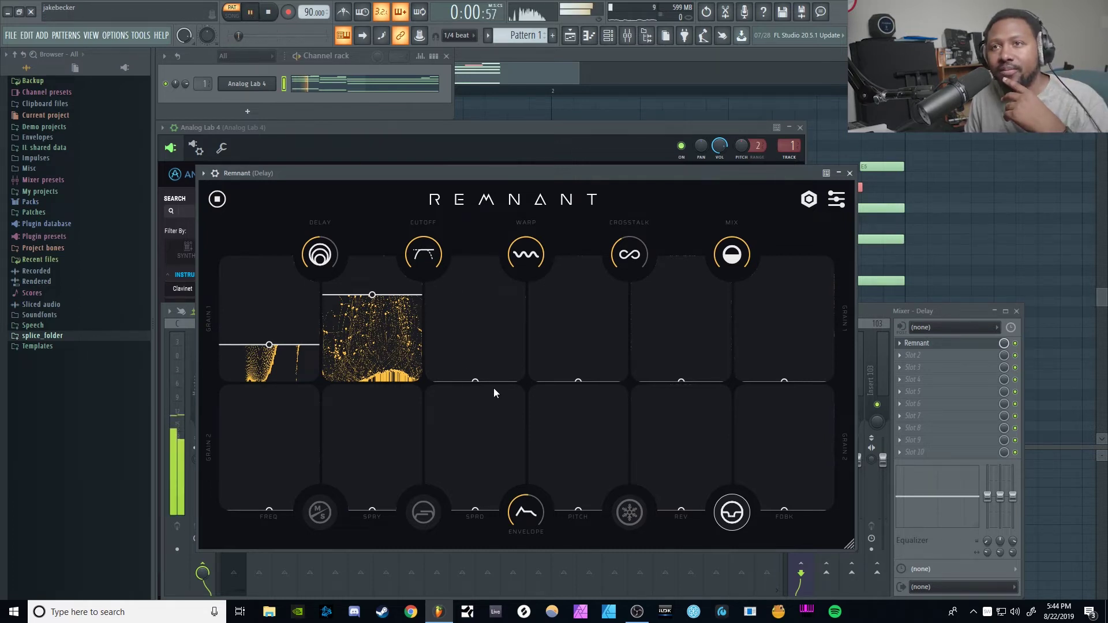
pyautogui.moveTo(483, 338); pyautogui.dragTo(485, 278)
pyautogui.moveTo(397, 304); pyautogui.dragTo(398, 323)
pyautogui.moveTo(288, 344); pyautogui.dragTo(286, 302)
pyautogui.moveTo(441, 300); pyautogui.dragTo(442, 303)
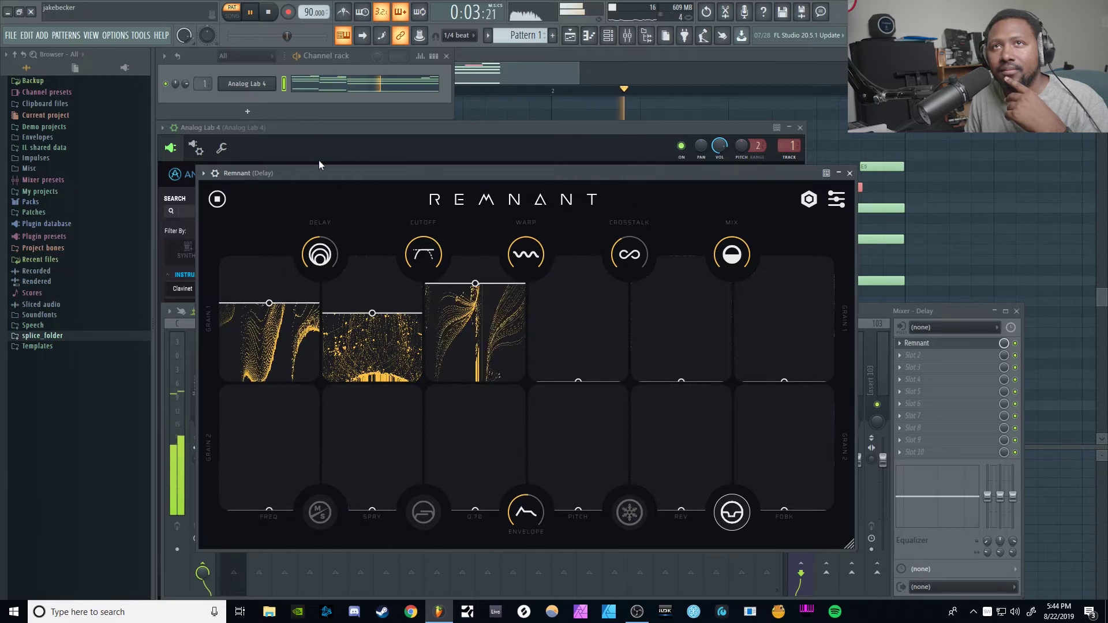
pyautogui.click(268, 12)
# Step: Vary the Grain 1 pitch up to +4 st during playback, ending on +2 st with less spread, and stop playback
pyautogui.moveTo(576, 361); pyautogui.dragTo(579, 349)
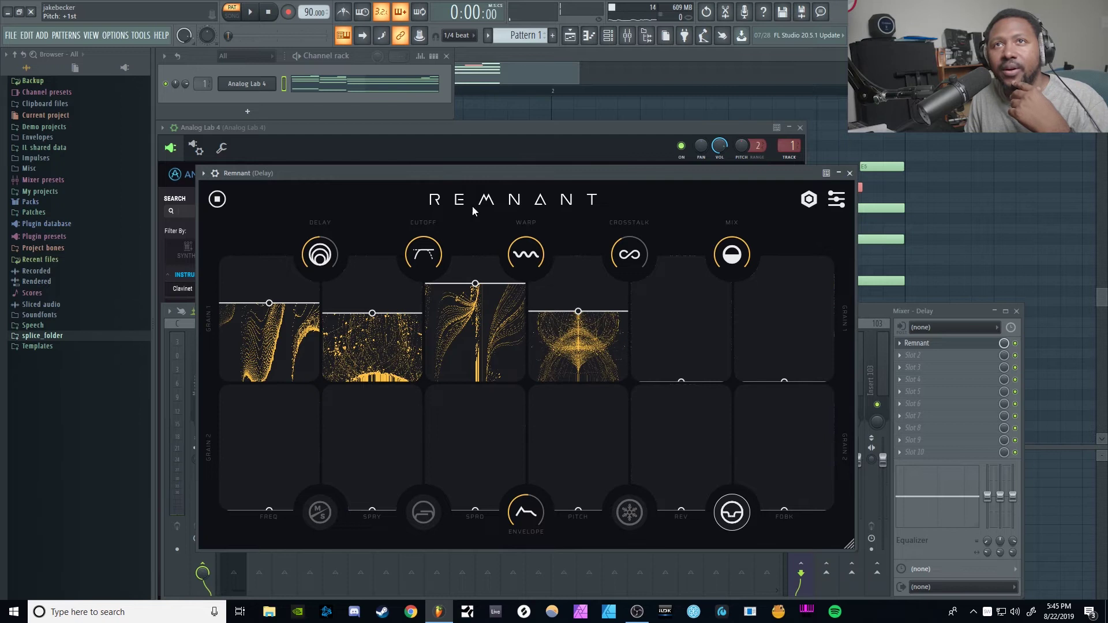
pyautogui.press('space')
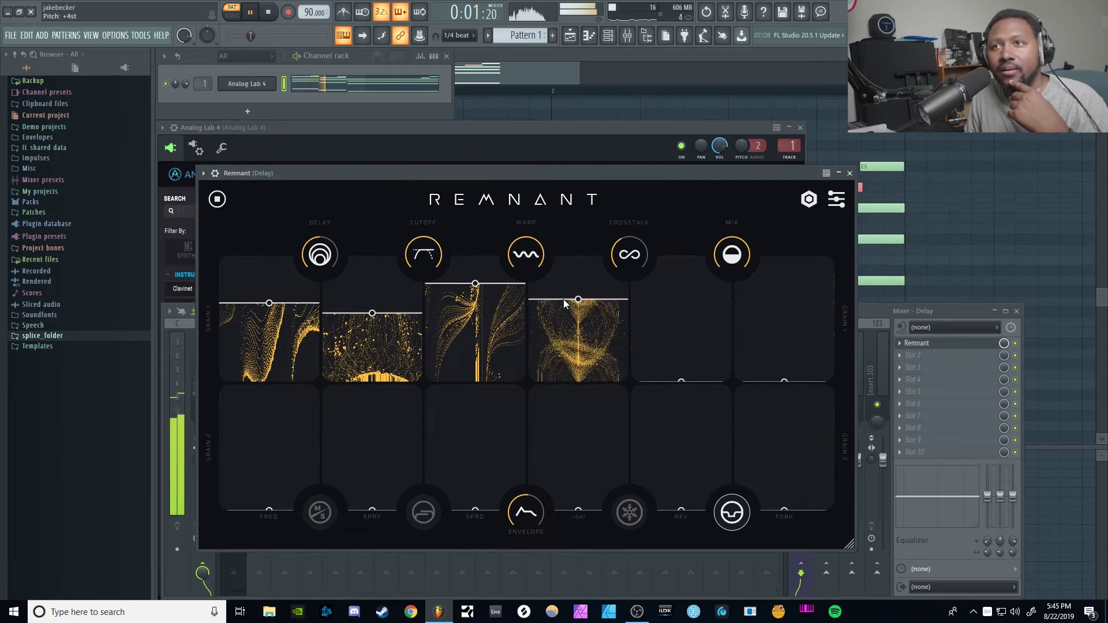
pyautogui.moveTo(565, 312); pyautogui.dragTo(557, 322)
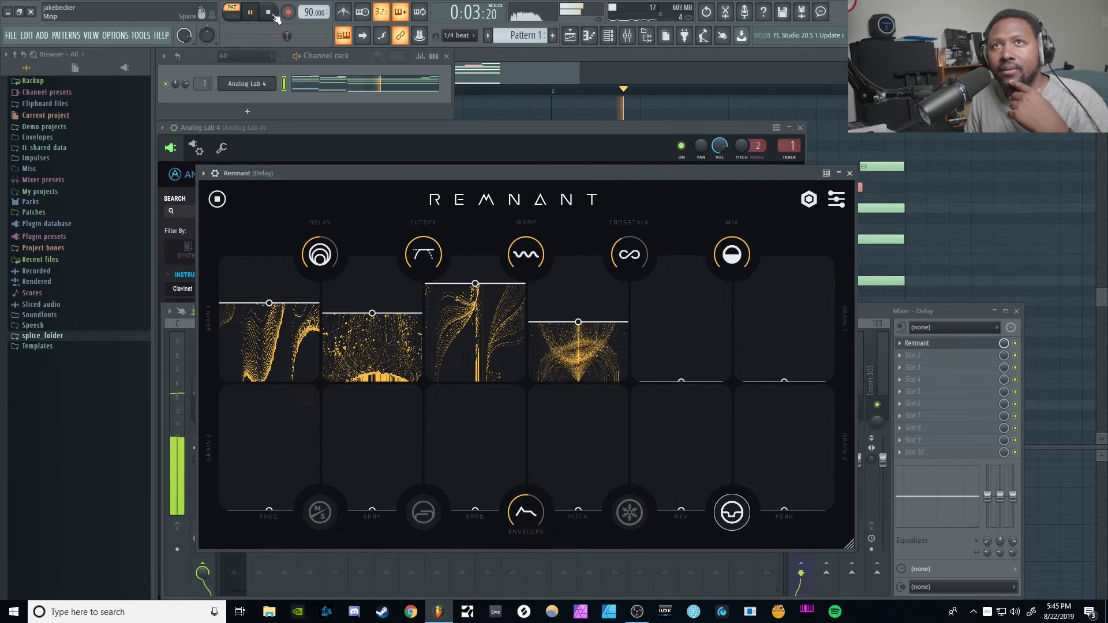
pyautogui.moveTo(577, 322)
pyautogui.mouseDown()
pyautogui.moveTo(579, 348)
pyautogui.moveTo(580, 309)
pyautogui.mouseUp()
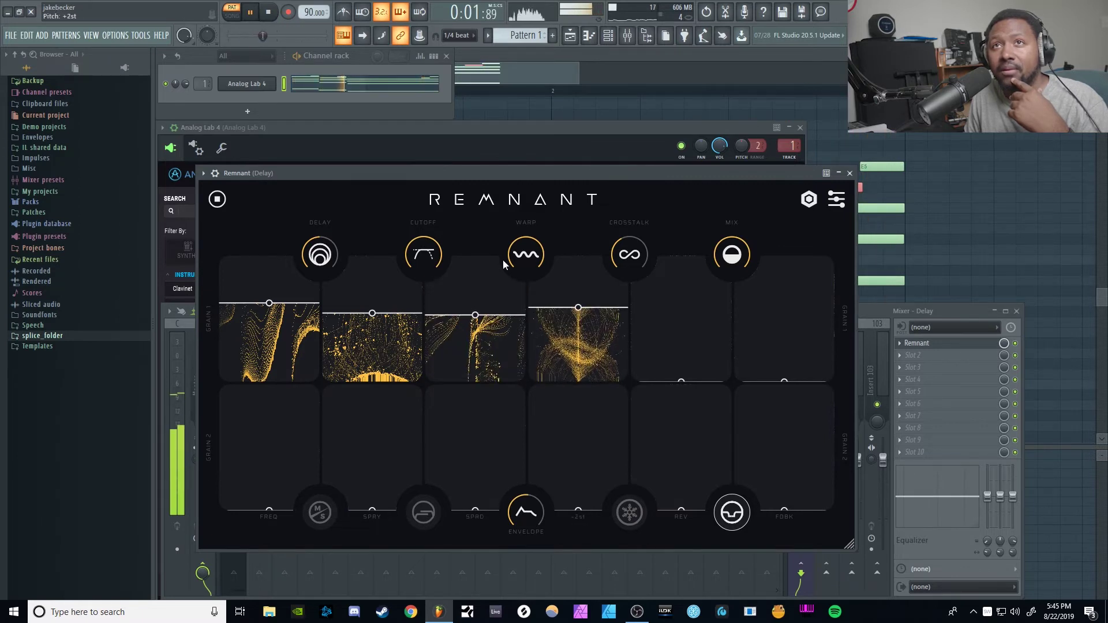
pyautogui.click(270, 12)
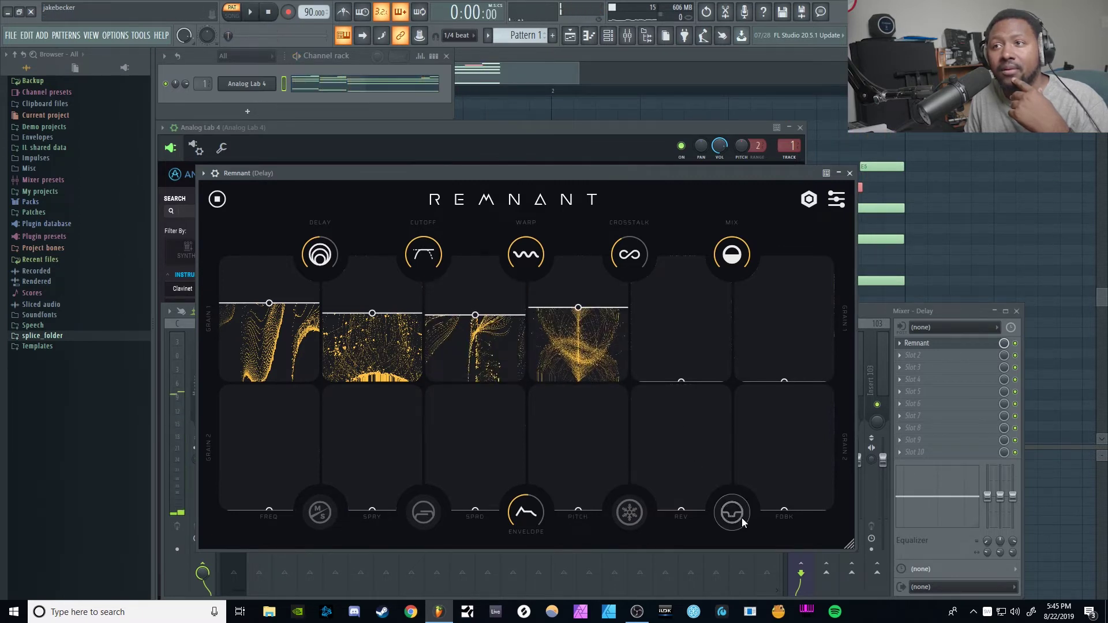
# Step: Turn off Duck, and lower the Grain 1 spread, spray to 0.45 and frequency while the pattern plays
pyautogui.press('space')
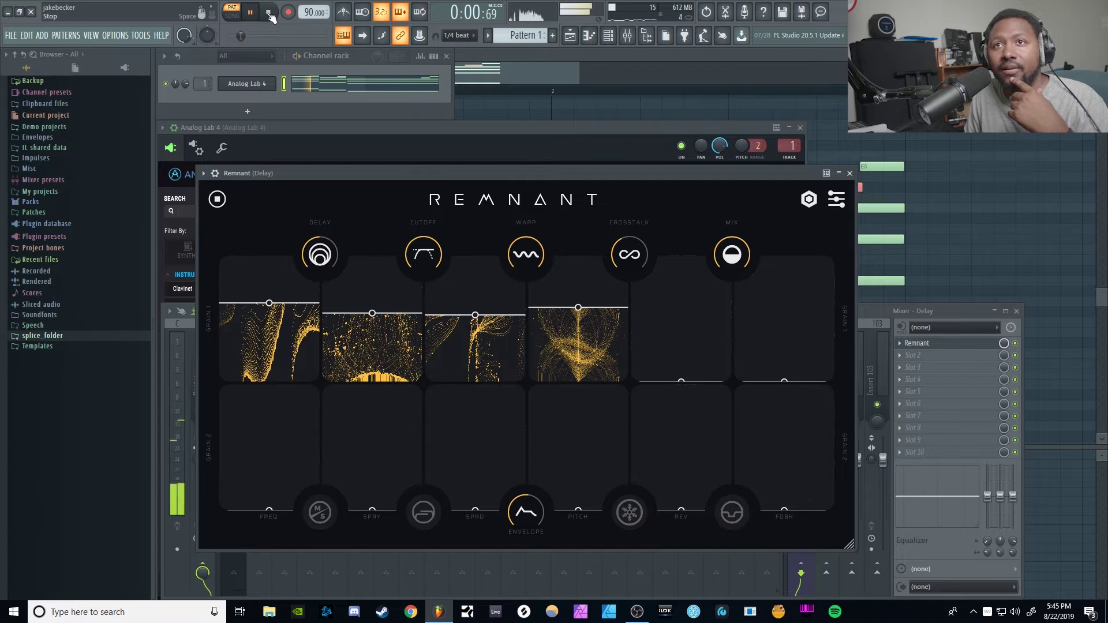
pyautogui.moveTo(556, 315); pyautogui.dragTo(376, 347)
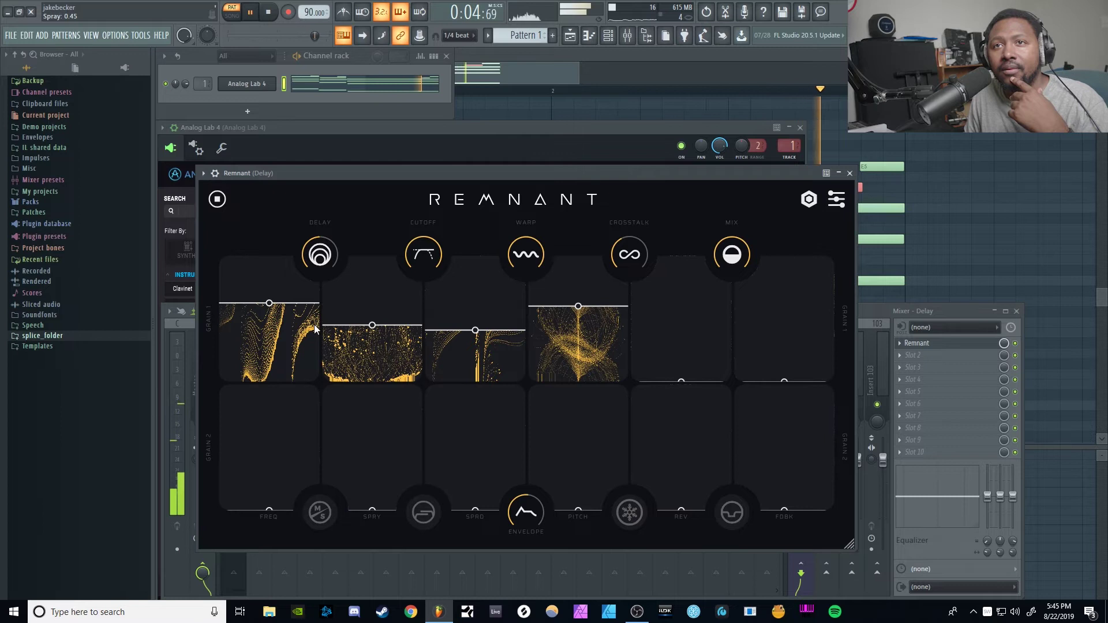
pyautogui.moveTo(269, 303); pyautogui.dragTo(269, 312)
# Step: Lower the Grain 1 pitch during playback, stop the pattern, and bring the pitch down to -12 st
pyautogui.moveTo(565, 319); pyautogui.dragTo(578, 360)
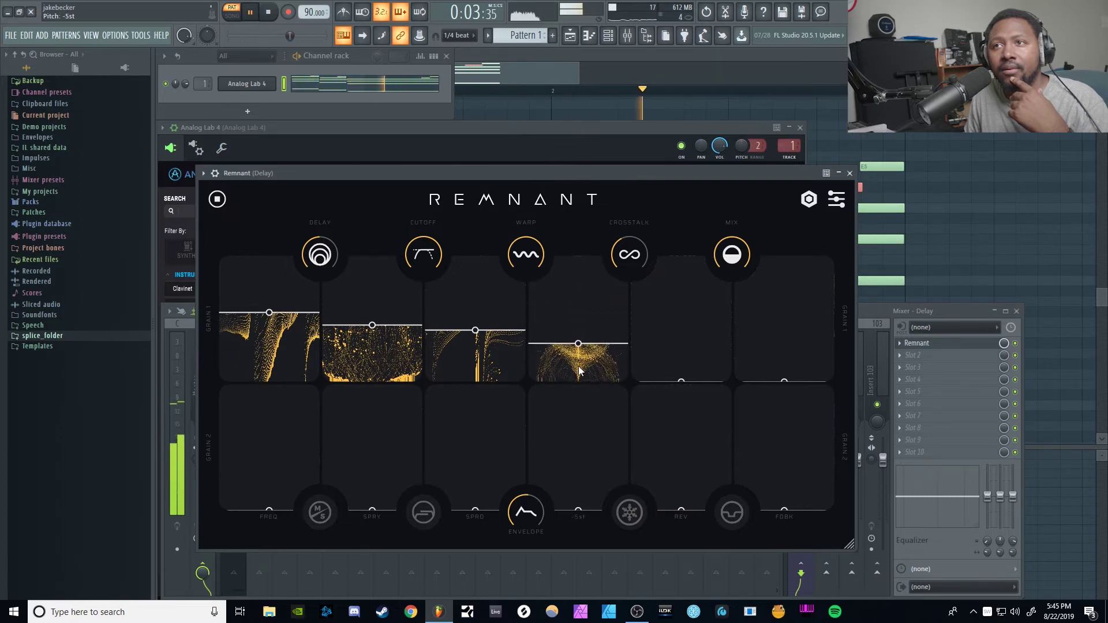
pyautogui.press('space')
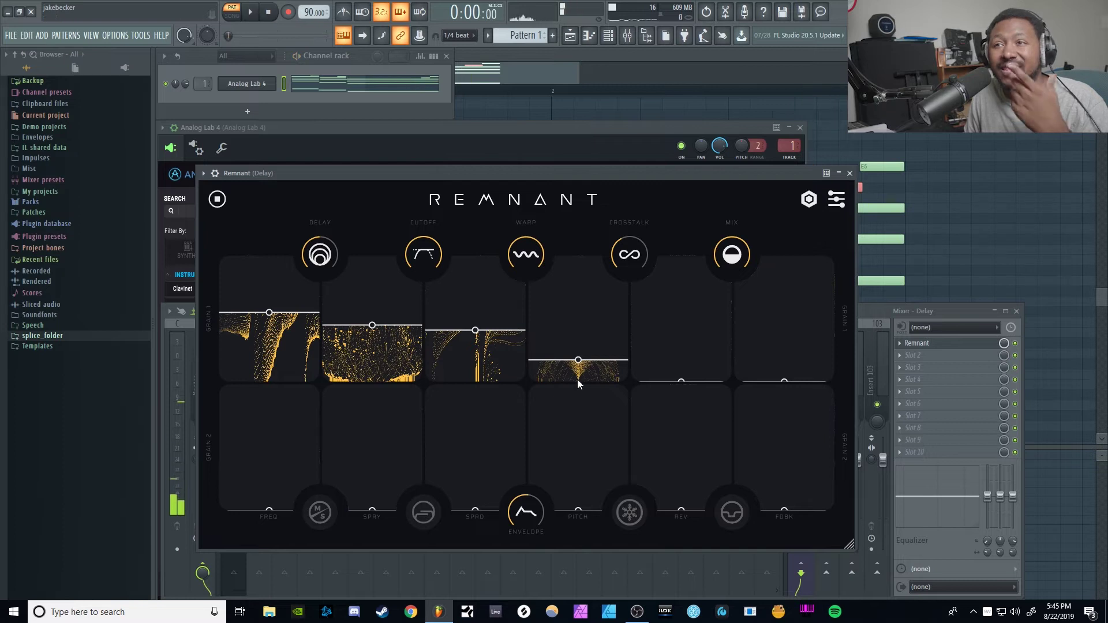
pyautogui.moveTo(578, 360); pyautogui.dragTo(584, 410)
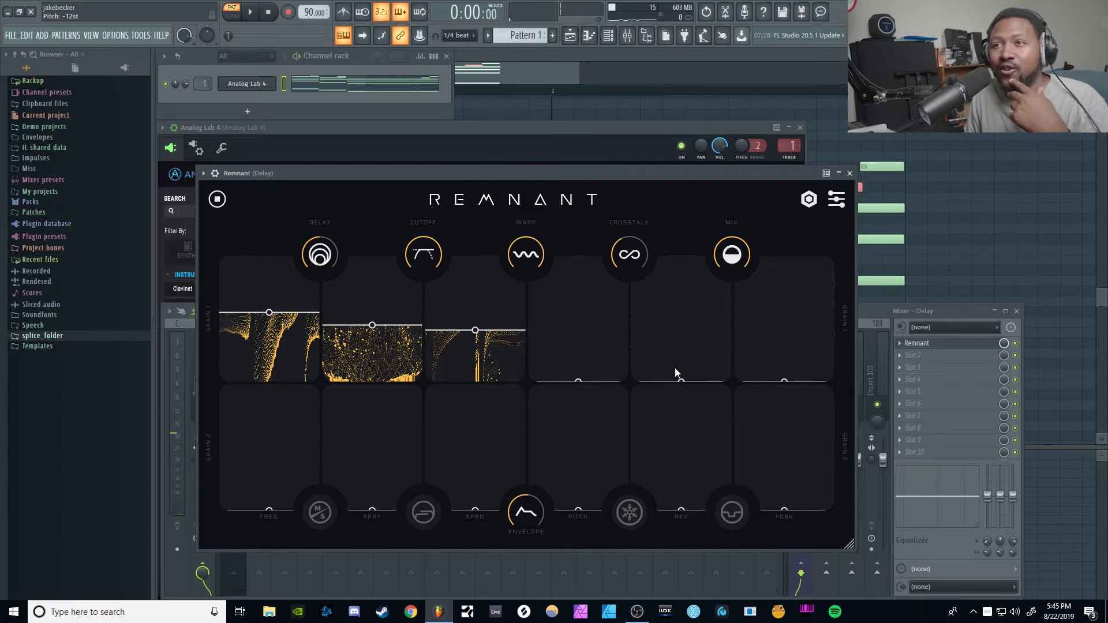
# Step: Play the pattern and raise the Grain 1 reverse amount to more than half of its range
pyautogui.click(661, 323)
pyautogui.click(251, 12)
pyautogui.moveTo(685, 340); pyautogui.dragTo(684, 299)
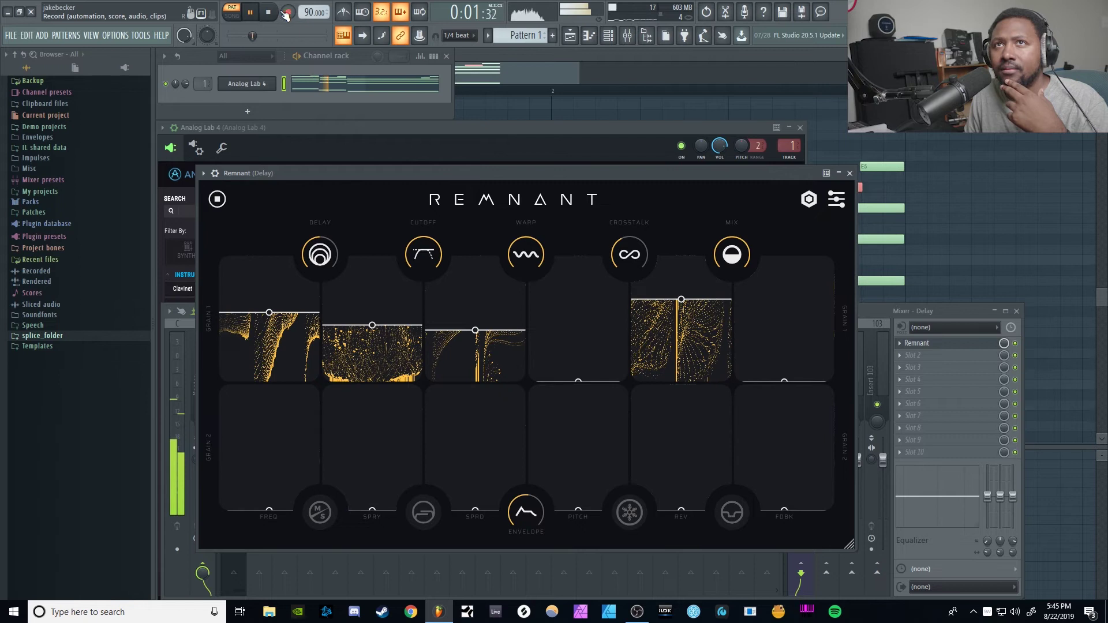
# Step: Stop playback, raise the Grain 1 feedback to 0.76, reduce its reverse amount, and restart the pattern
pyautogui.press('space')
pyautogui.moveTo(776, 382); pyautogui.dragTo(777, 292)
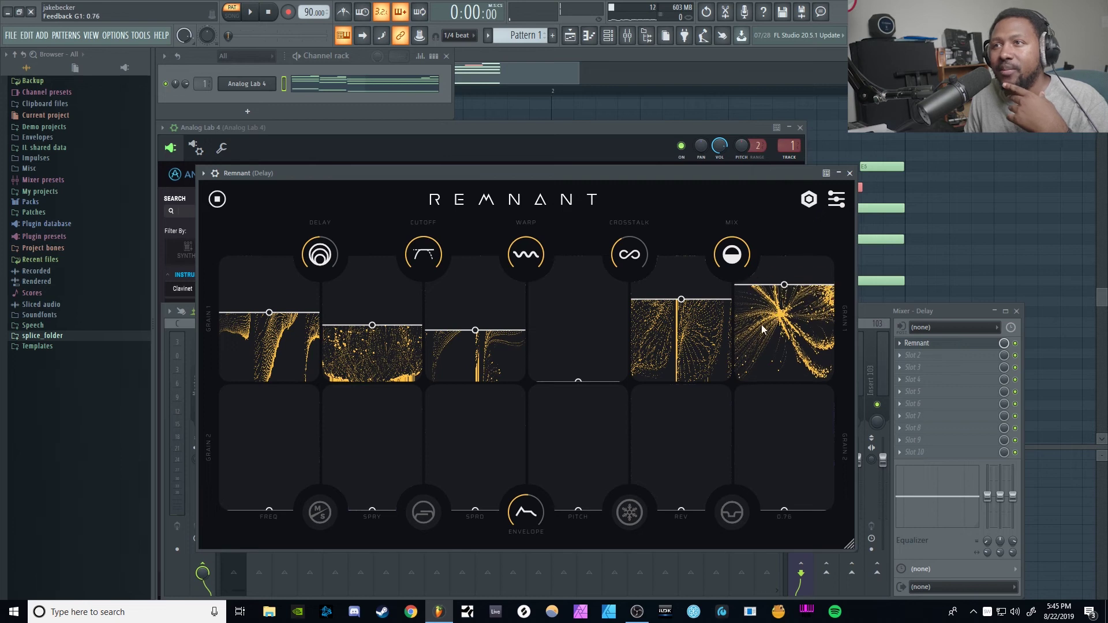
pyautogui.moveTo(681, 300); pyautogui.dragTo(669, 317)
pyautogui.click(252, 14)
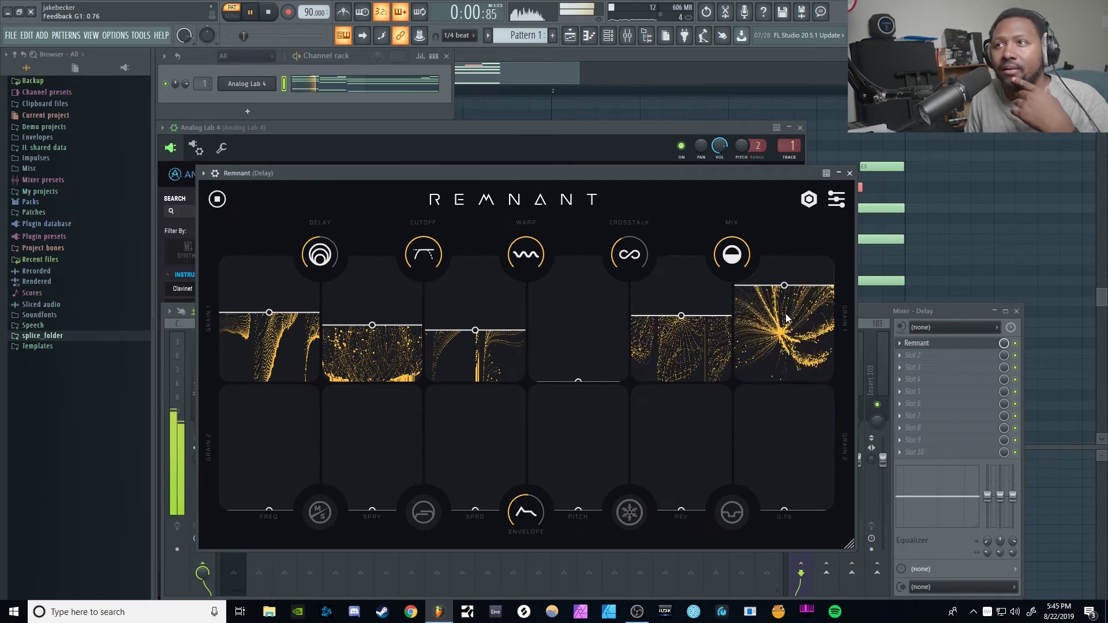
# Step: Lower the Grain 1 reverse amount and feedback during playback, then stop the pattern and set the feedback to 0.68
pyautogui.moveTo(722, 324); pyautogui.dragTo(721, 338)
pyautogui.moveTo(783, 289); pyautogui.dragTo(785, 311)
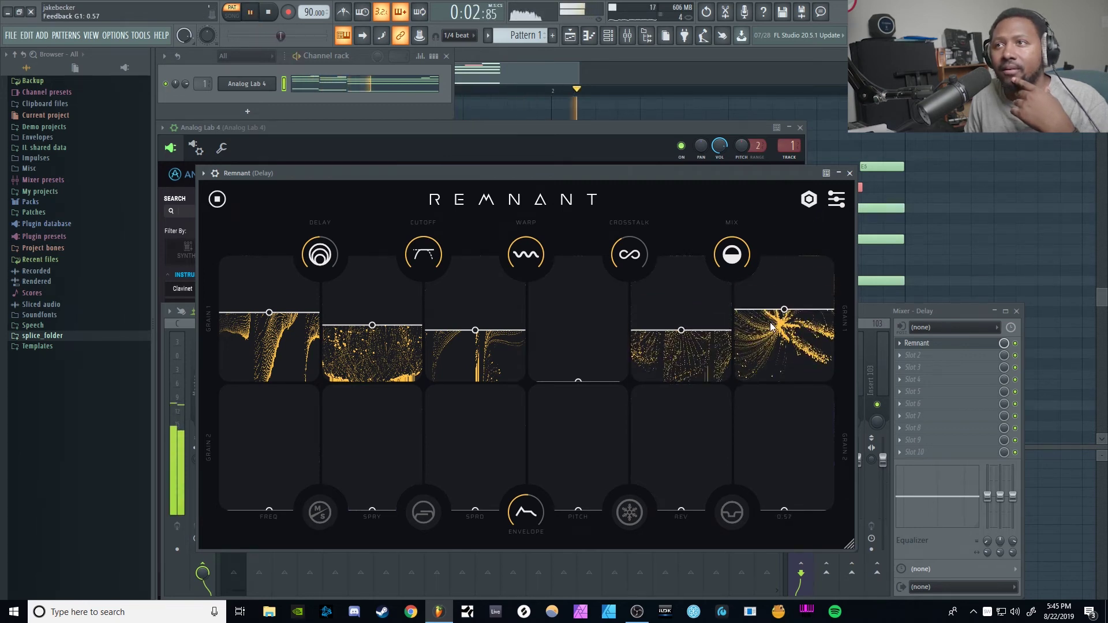
pyautogui.click(275, 13)
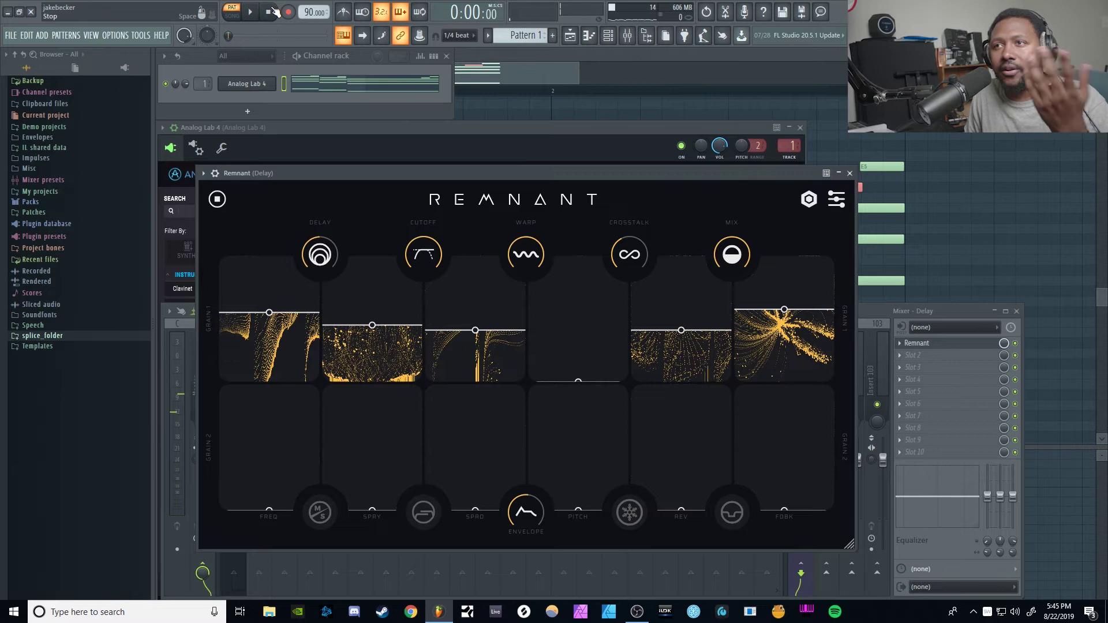
pyautogui.moveTo(783, 310); pyautogui.dragTo(782, 291)
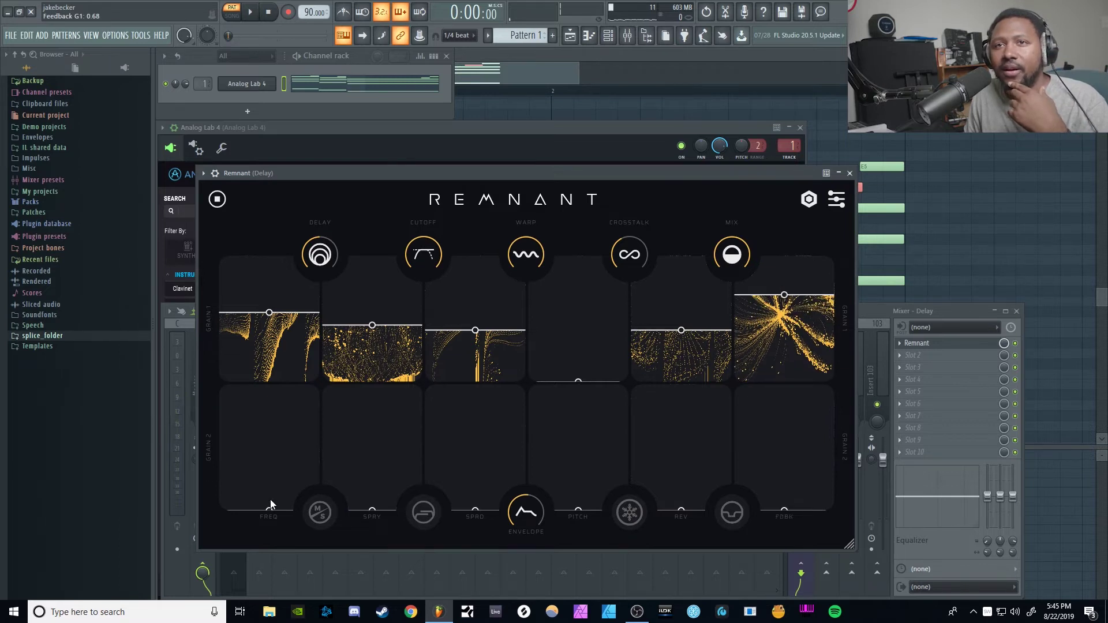
# Step: Play the pattern and bring in Grain 2 with frequency 17.6 Hz, spray 0.55, and moderate reverse and feedback amounts
pyautogui.moveTo(262, 495); pyautogui.dragTo(270, 460)
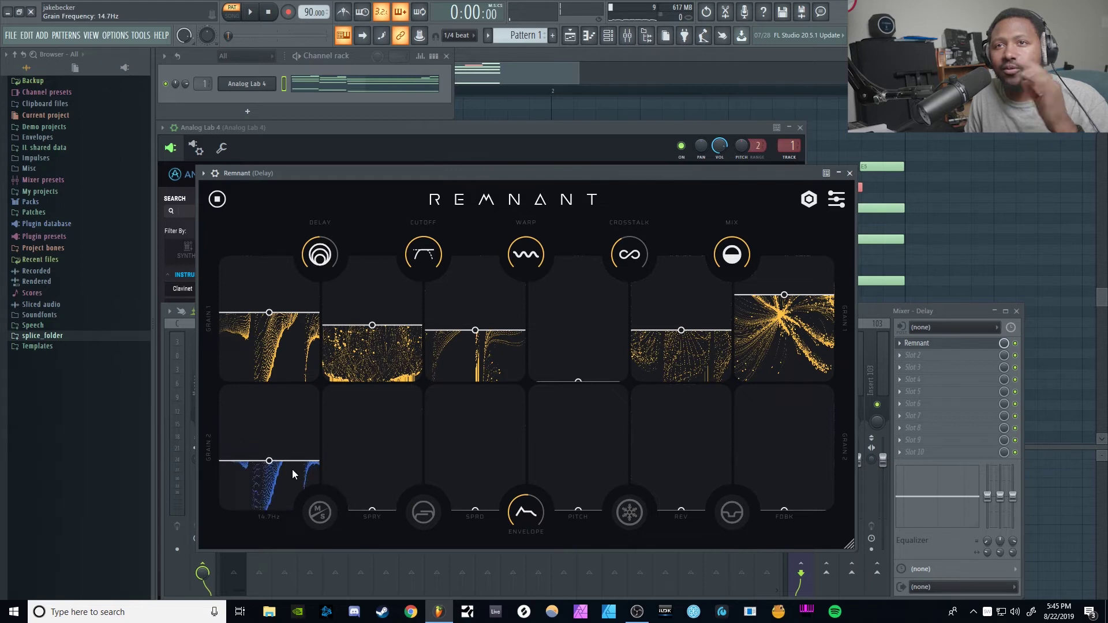
pyautogui.press('space')
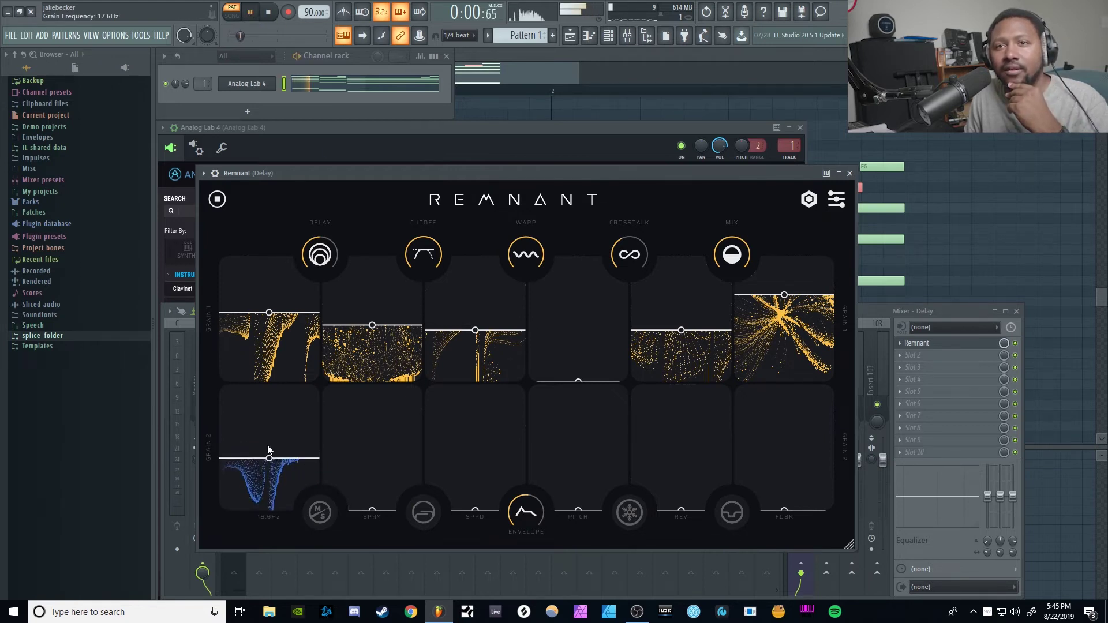
pyautogui.moveTo(355, 458)
pyautogui.mouseDown()
pyautogui.moveTo(346, 419)
pyautogui.moveTo(368, 403)
pyautogui.mouseUp()
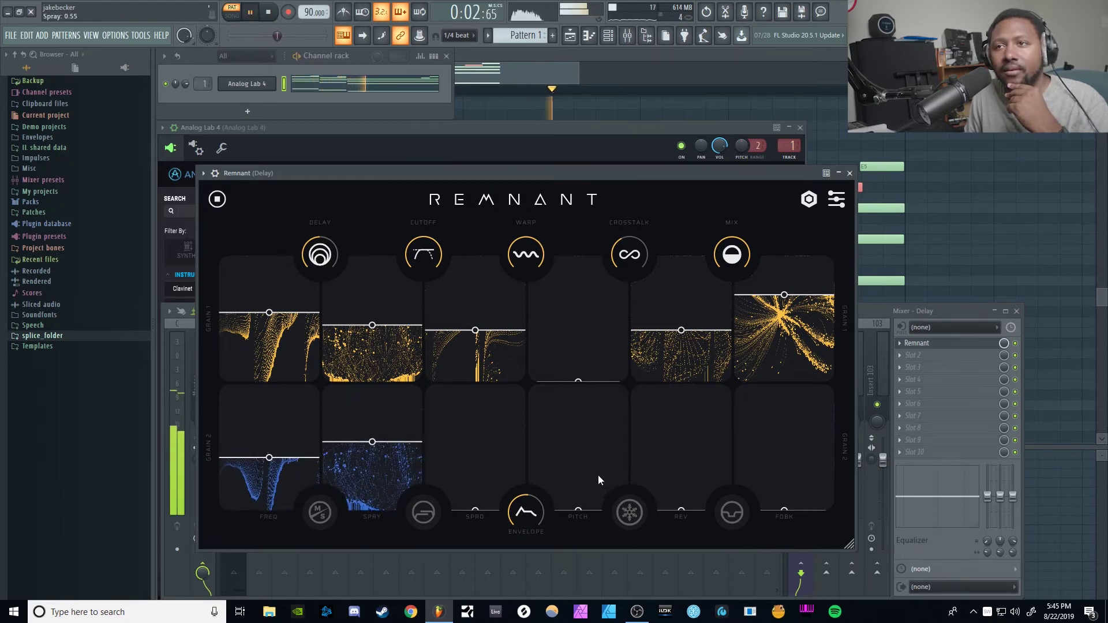
pyautogui.moveTo(658, 468); pyautogui.dragTo(656, 407)
pyautogui.moveTo(751, 421); pyautogui.dragTo(784, 395)
# Step: Lower the Grain 1 spray, frequency and spread to small amounts while the pattern plays
pyautogui.moveTo(358, 339); pyautogui.dragTo(349, 359)
pyautogui.moveTo(297, 335); pyautogui.dragTo(333, 390)
pyautogui.moveTo(374, 346); pyautogui.dragTo(372, 371)
pyautogui.moveTo(474, 331); pyautogui.dragTo(476, 363)
# Step: Raise the Grain 2 spread, lower its feedback, and reduce both grains' reverse amounts, with Grain 2 at 17.5%
pyautogui.moveTo(484, 468); pyautogui.dragTo(482, 424)
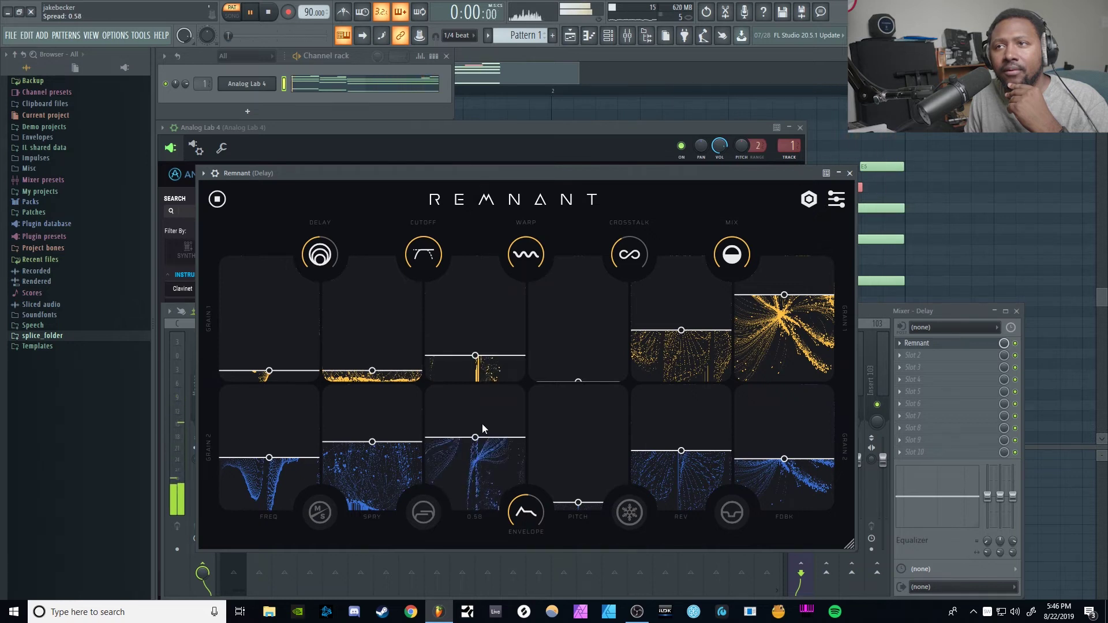
pyautogui.moveTo(773, 452); pyautogui.dragTo(775, 472)
pyautogui.moveTo(703, 359)
pyautogui.mouseDown()
pyautogui.moveTo(700, 346)
pyautogui.moveTo(700, 376)
pyautogui.mouseUp()
pyautogui.moveTo(695, 467); pyautogui.dragTo(696, 488)
pyautogui.moveTo(690, 361); pyautogui.dragTo(688, 368)
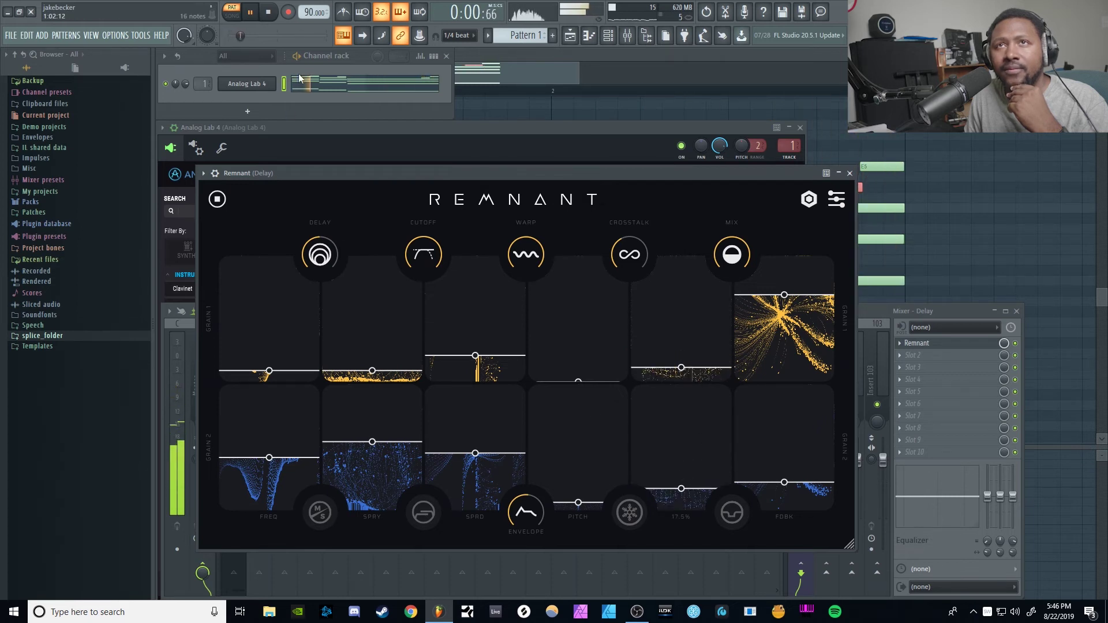
# Step: Set the Grain 1 spread to 0.45, turn Warp and Crosstalk fully down, and adjust the delay time
pyautogui.moveTo(472, 354); pyautogui.dragTo(449, 316)
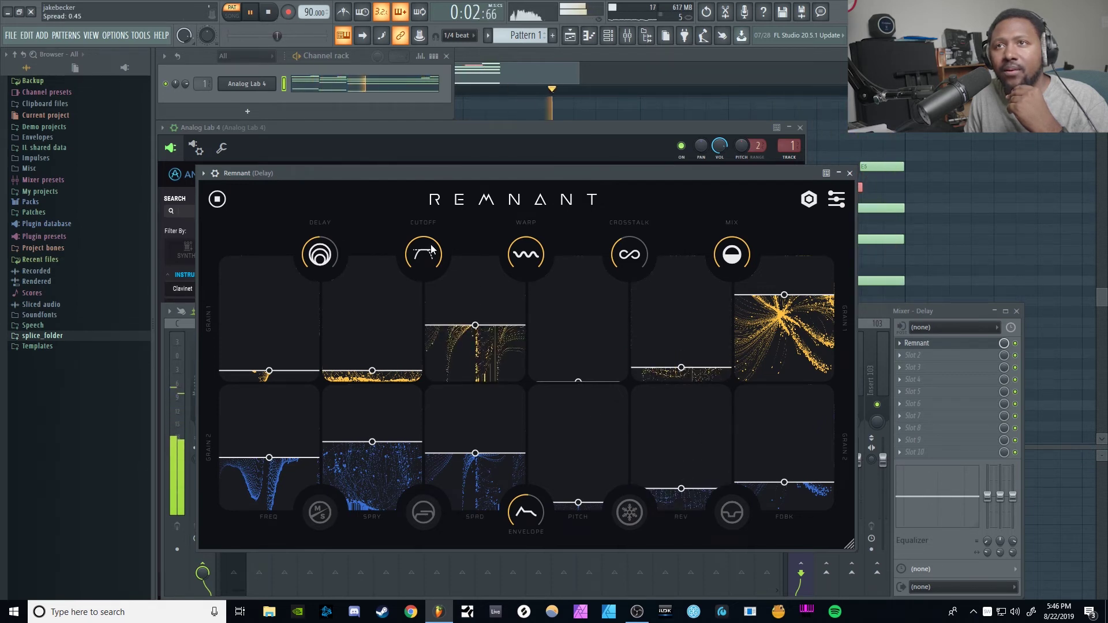
pyautogui.moveTo(629, 254); pyautogui.dragTo(630, 289)
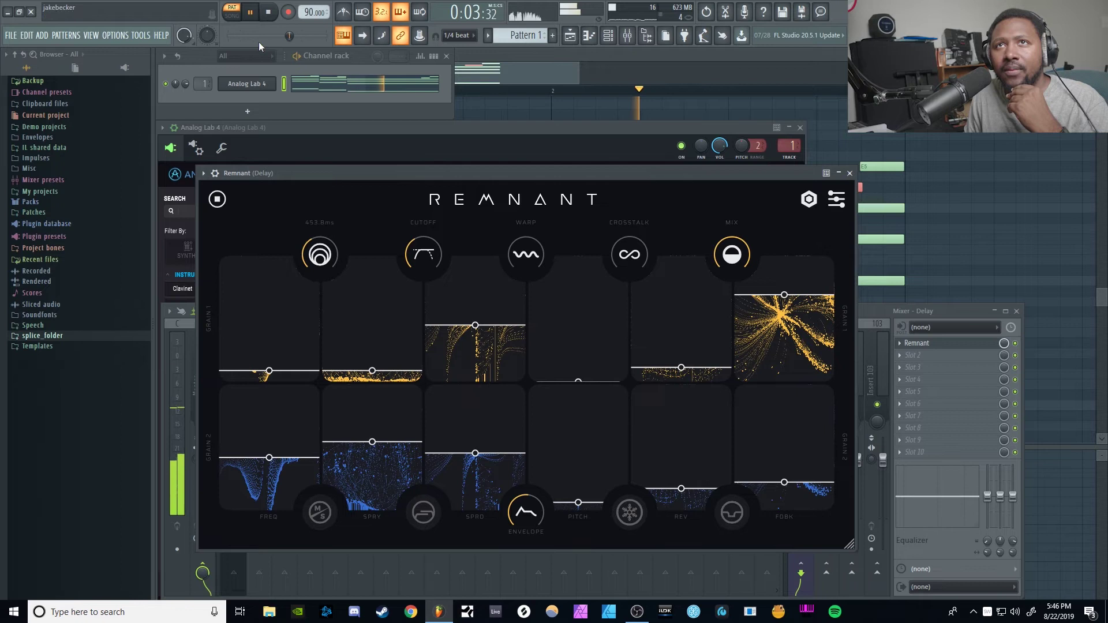
pyautogui.scroll(5, 331, 248)
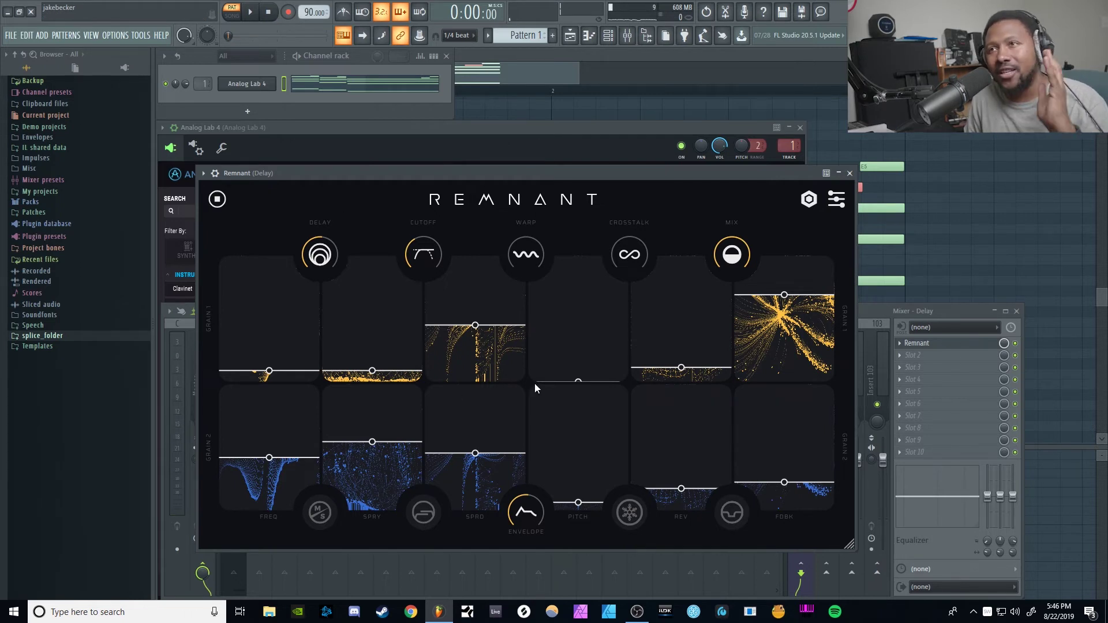
# Step: Audition the factory presets Freeze me, Glitch Stutter and Neighbors Think I'm Selling Dope while the pattern plays
pyautogui.click(836, 200)
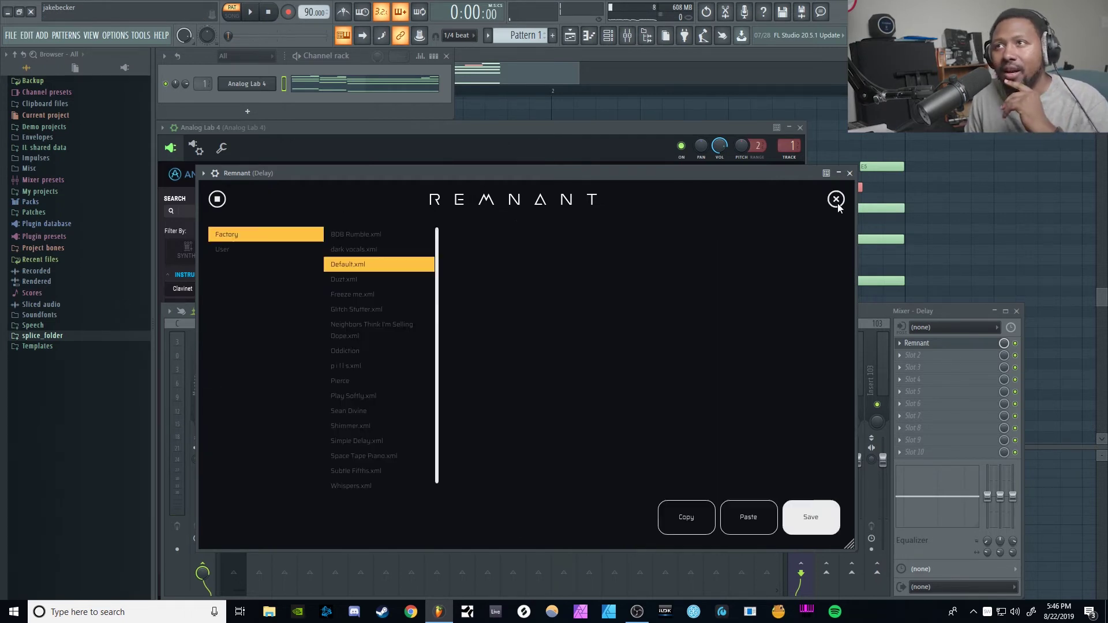
pyautogui.click(359, 295)
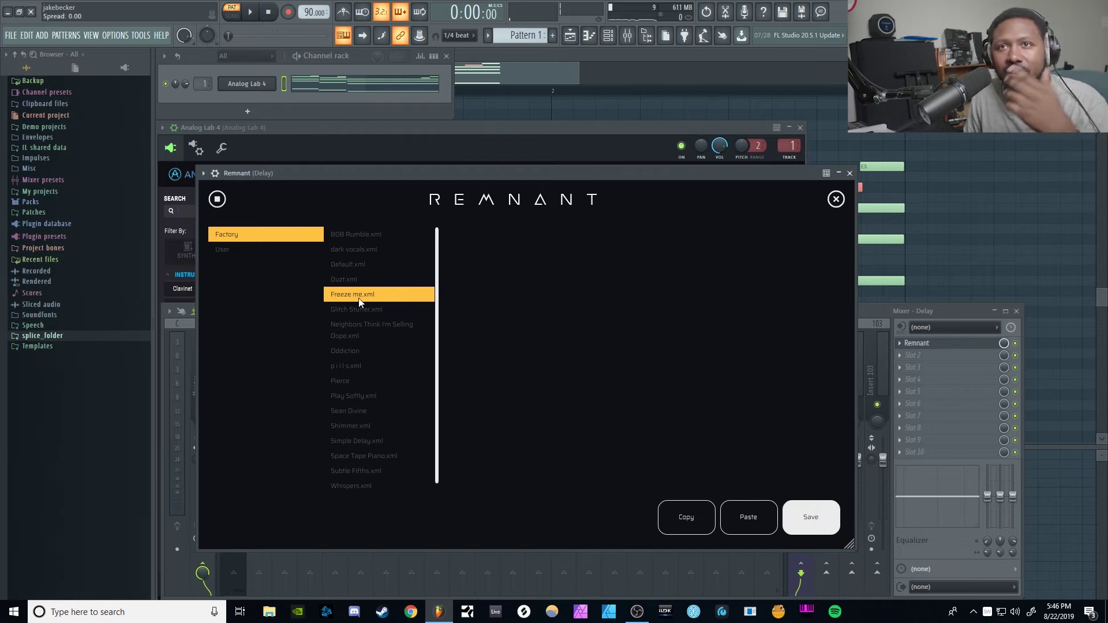
pyautogui.click(249, 14)
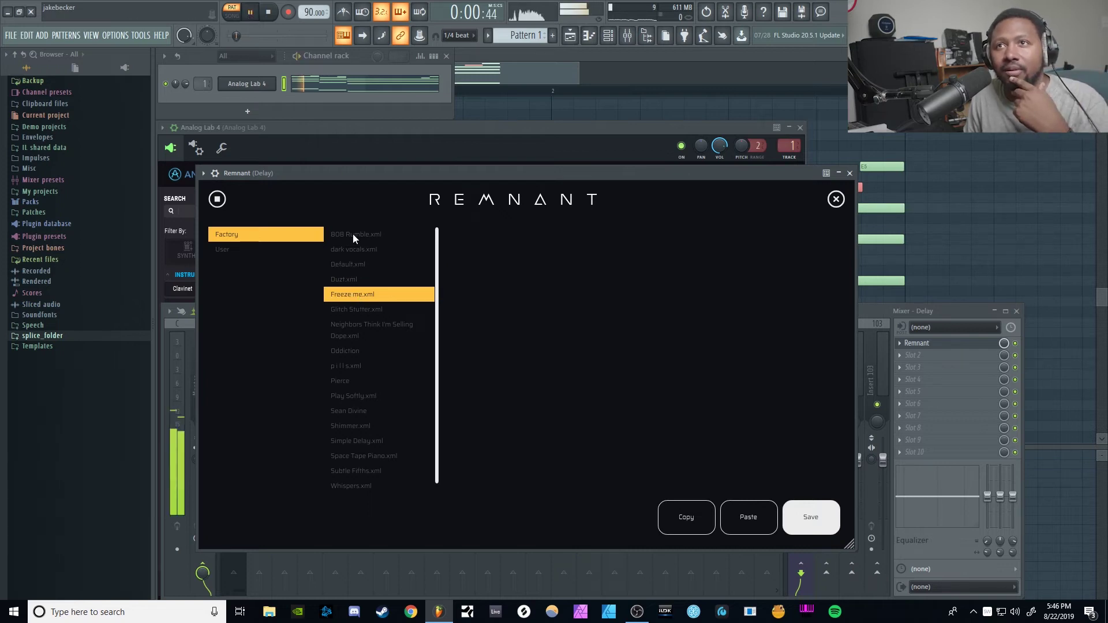
pyautogui.click(365, 311)
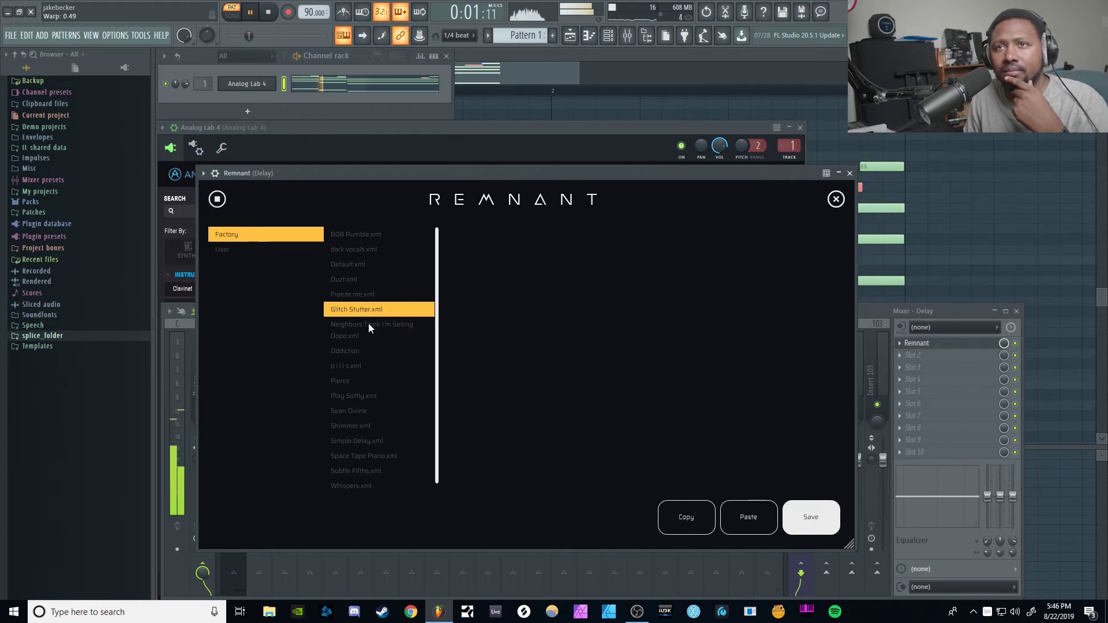
pyautogui.click(368, 325)
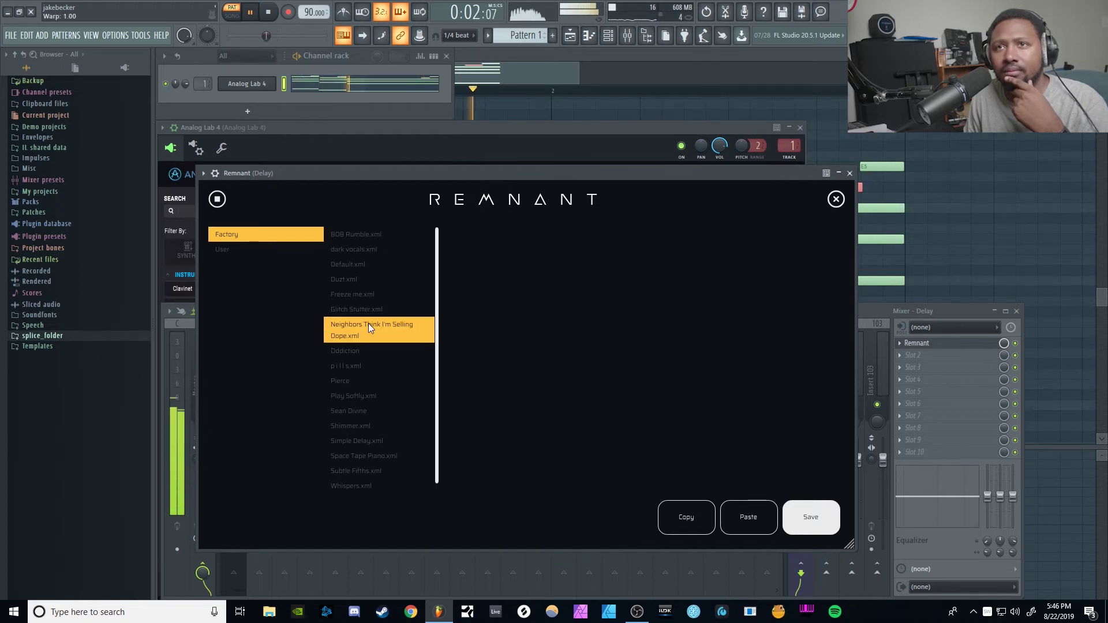
# Step: Audition the Oddiction presets A-Guitar 01-Odd, Backwards Vibe-Odd and Drum_Glitch 02-Odd during playback
pyautogui.click(359, 352)
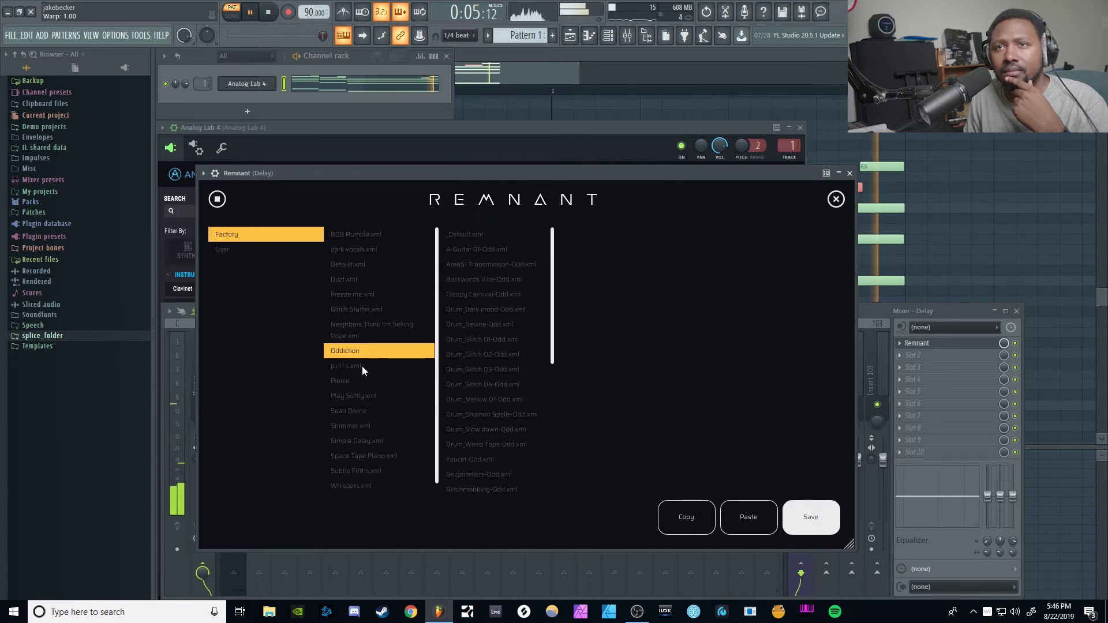
pyautogui.click(491, 249)
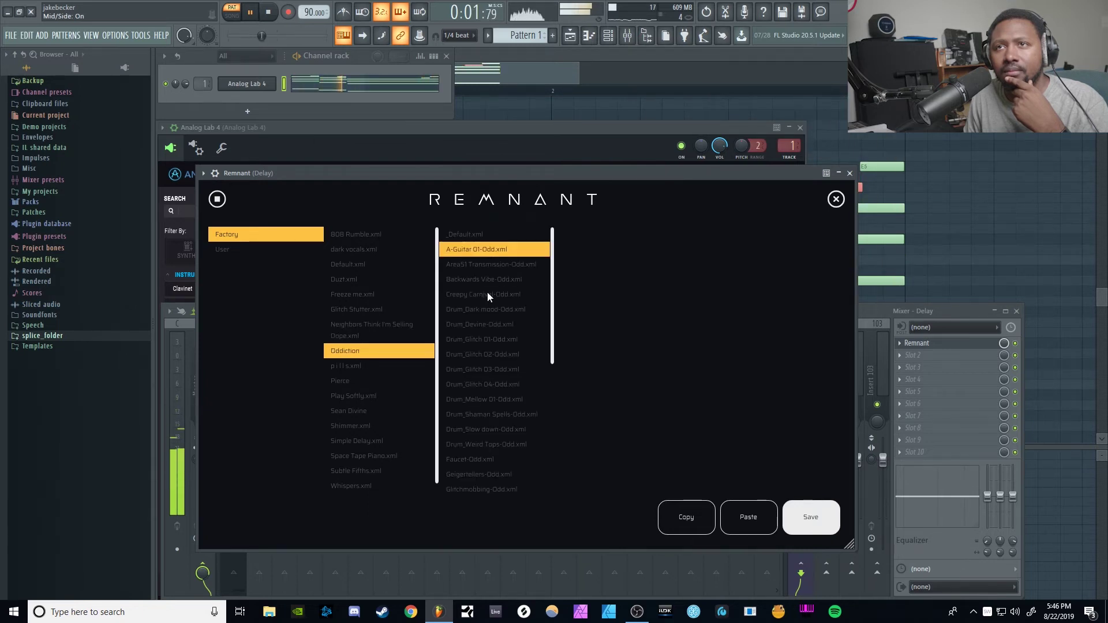
pyautogui.click(488, 285)
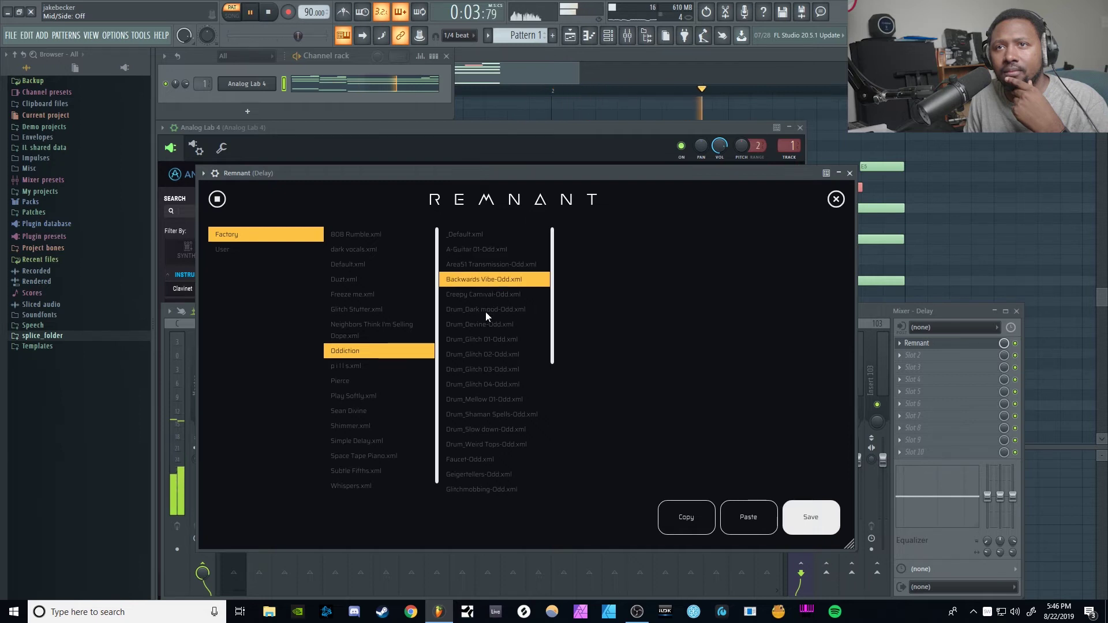
pyautogui.click(482, 353)
# Step: Audition the SD_DISTANT MEMORIES VOX and SD_FUTURE VOX SPREAD presets during playback
pyautogui.click(362, 411)
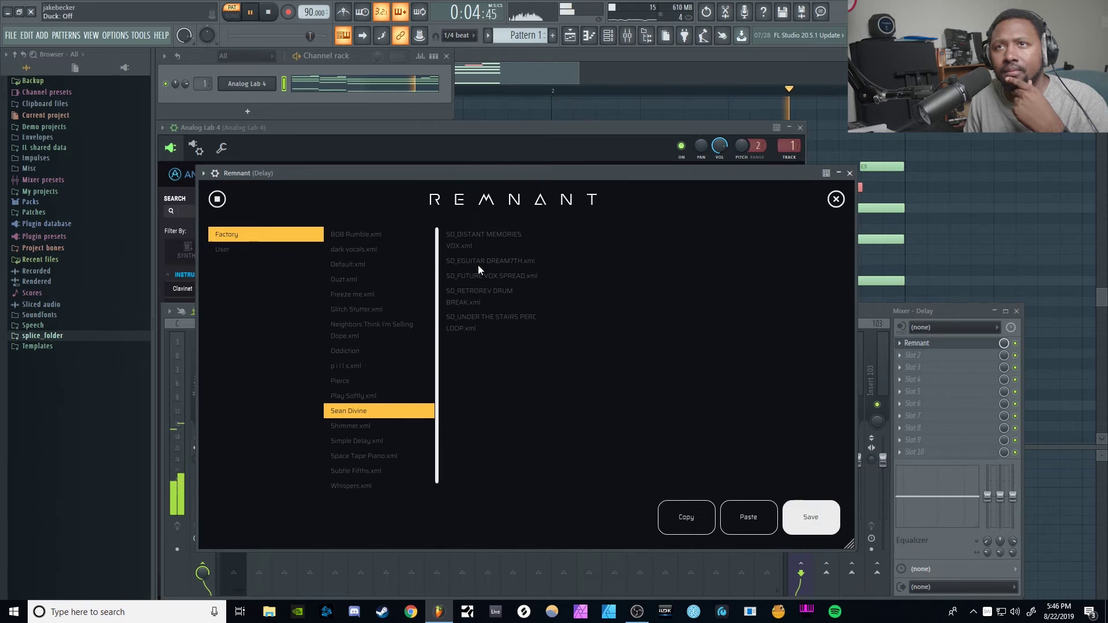
pyautogui.click(476, 239)
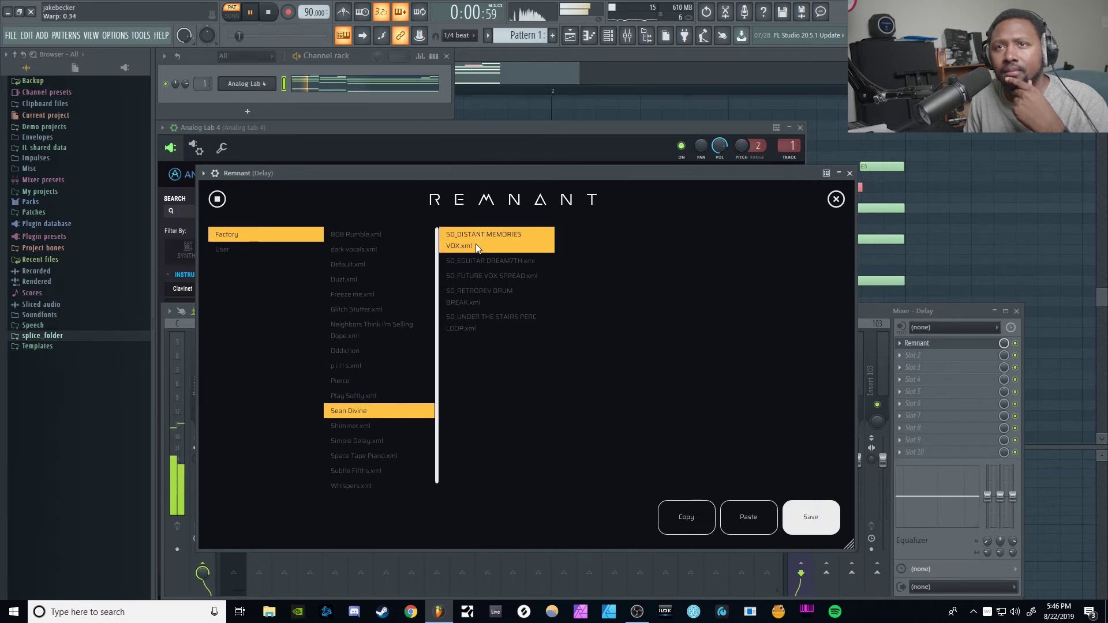
pyautogui.click(477, 276)
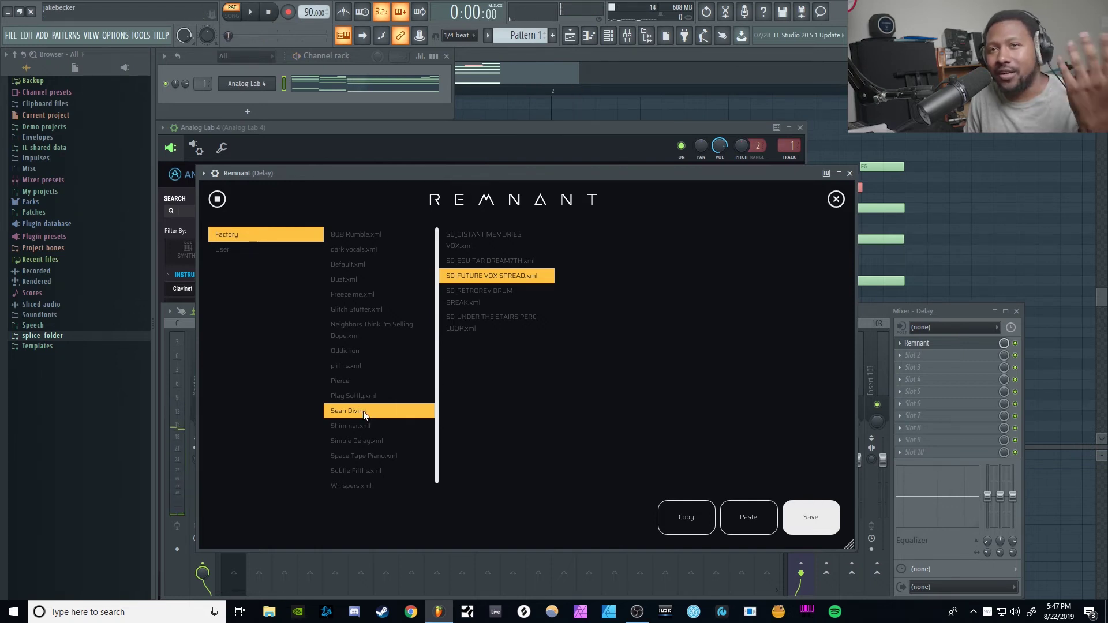
# Step: Load the Space Tape Piano factory preset, play the pattern through it, stop playback, and return to the main controls
pyautogui.click(381, 457)
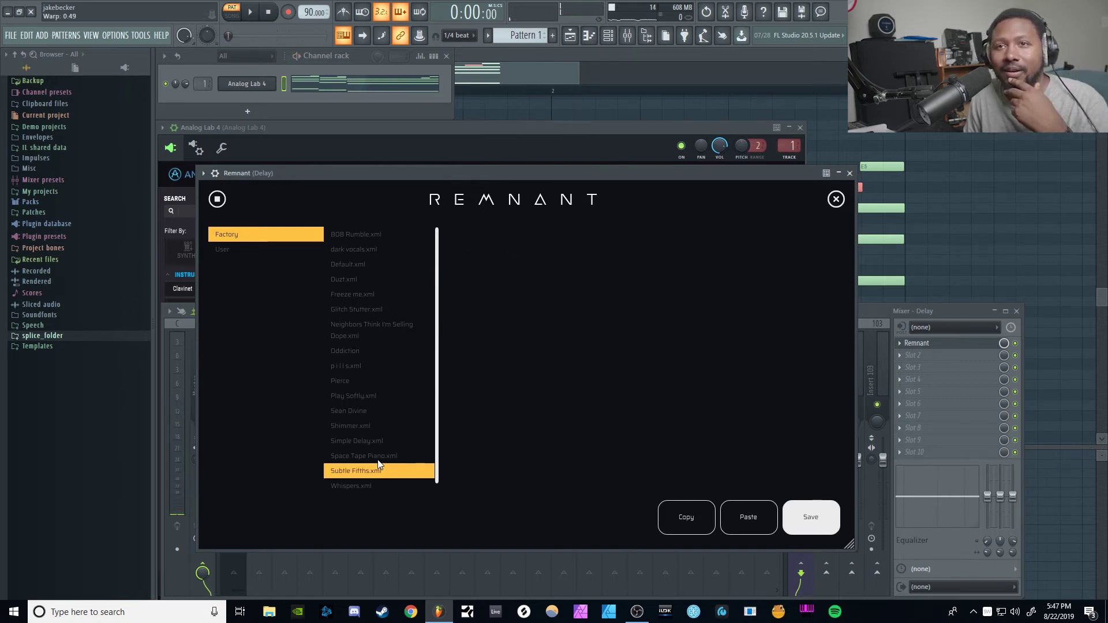
pyautogui.click(249, 13)
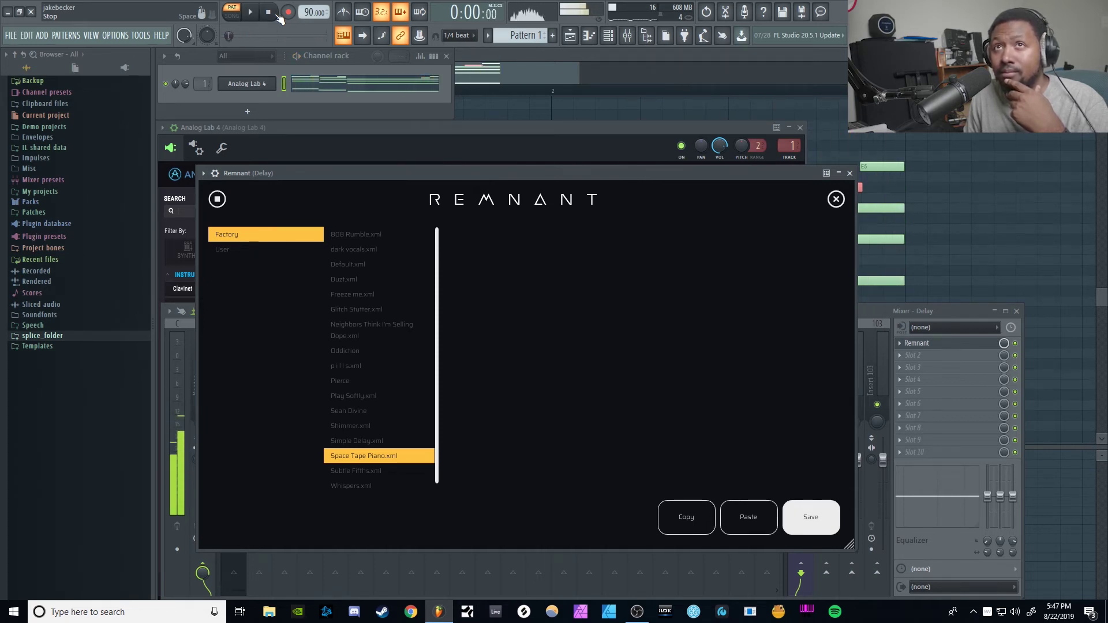
pyautogui.click(268, 13)
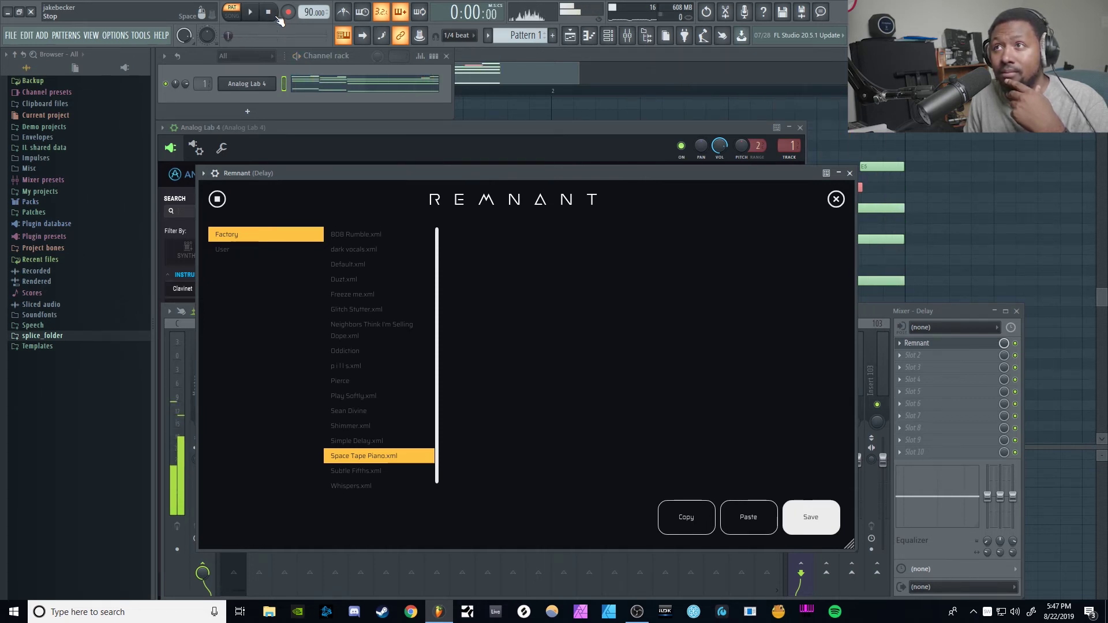
pyautogui.click(835, 200)
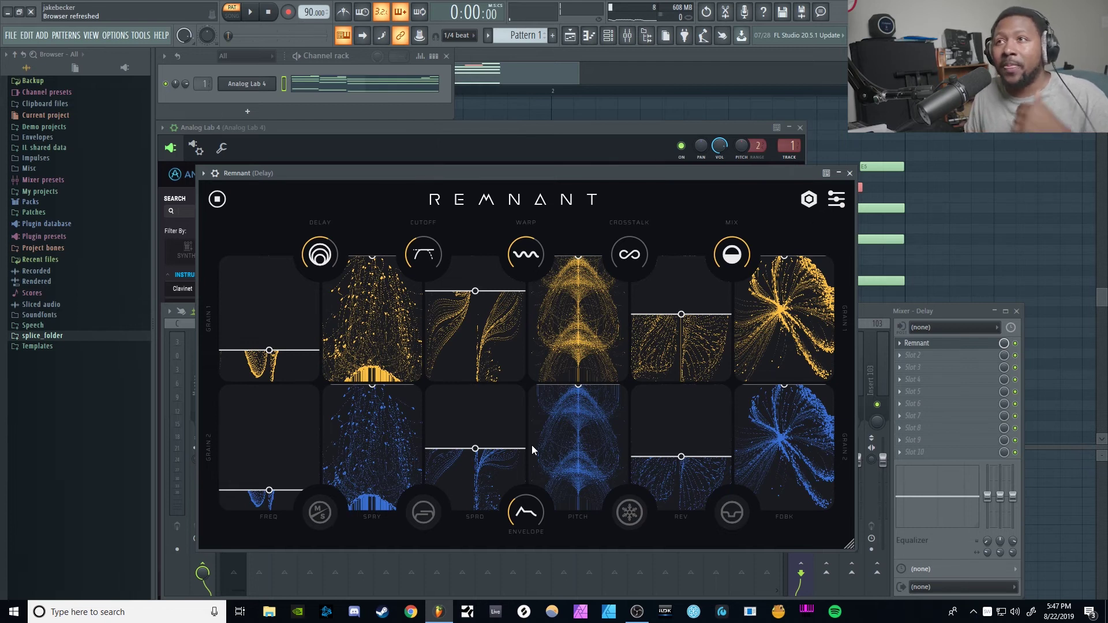
# Step: View the built-in parameter guide and the preset browser, and return to the main controls
pyautogui.click(808, 205)
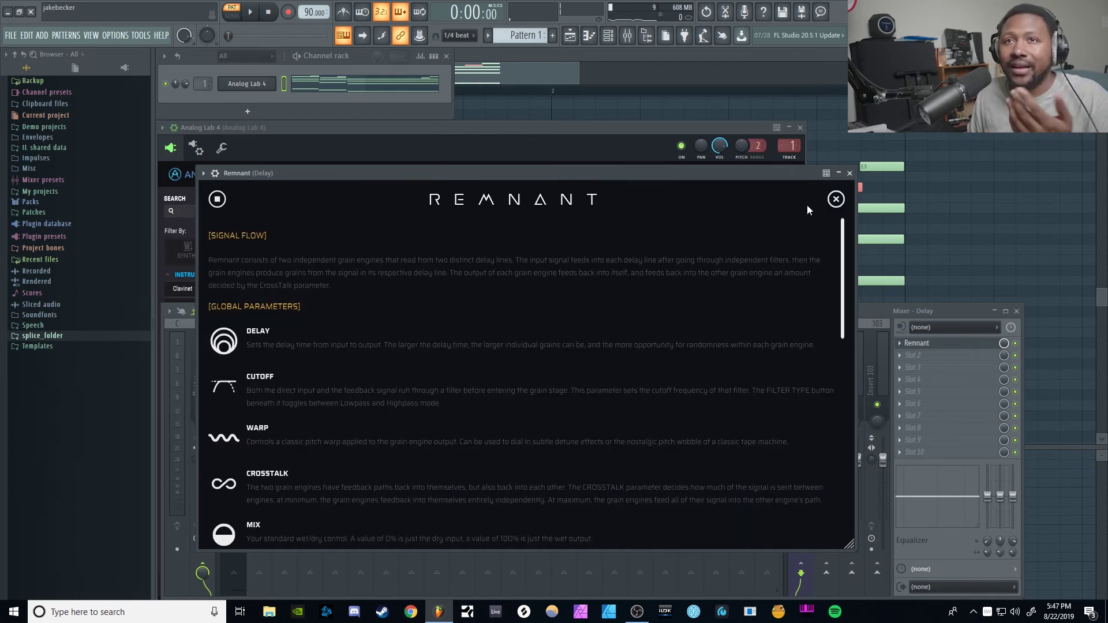
pyautogui.click(834, 202)
pyautogui.click(832, 205)
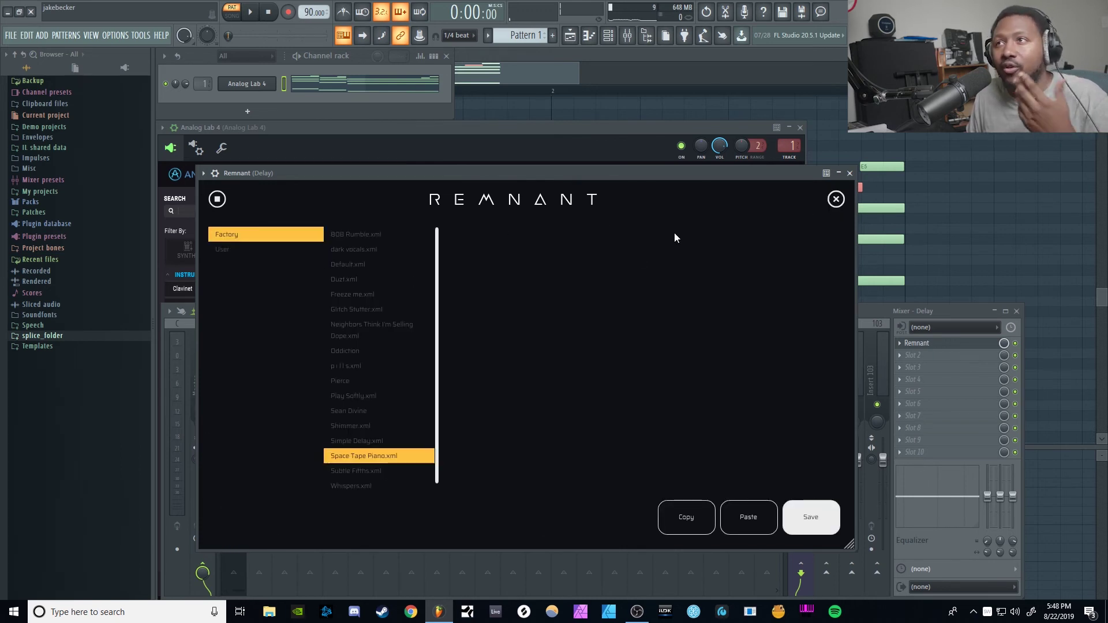
pyautogui.click(831, 203)
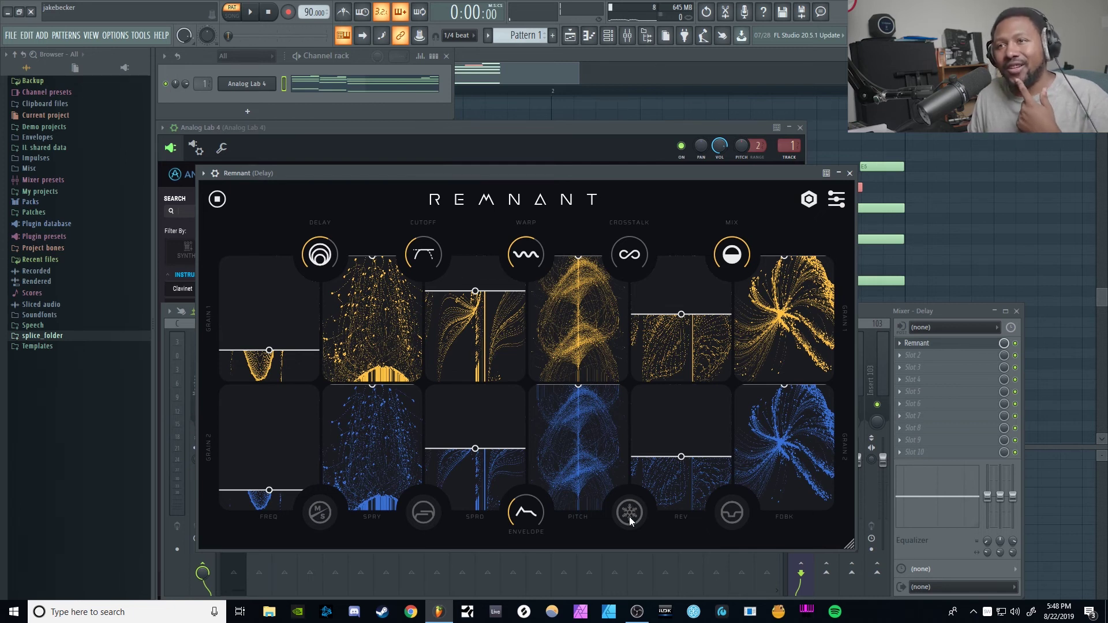
# Step: Audition the Freeze effect on the pattern, stop playback, and turn Freeze off
pyautogui.click(251, 12)
pyautogui.click(269, 12)
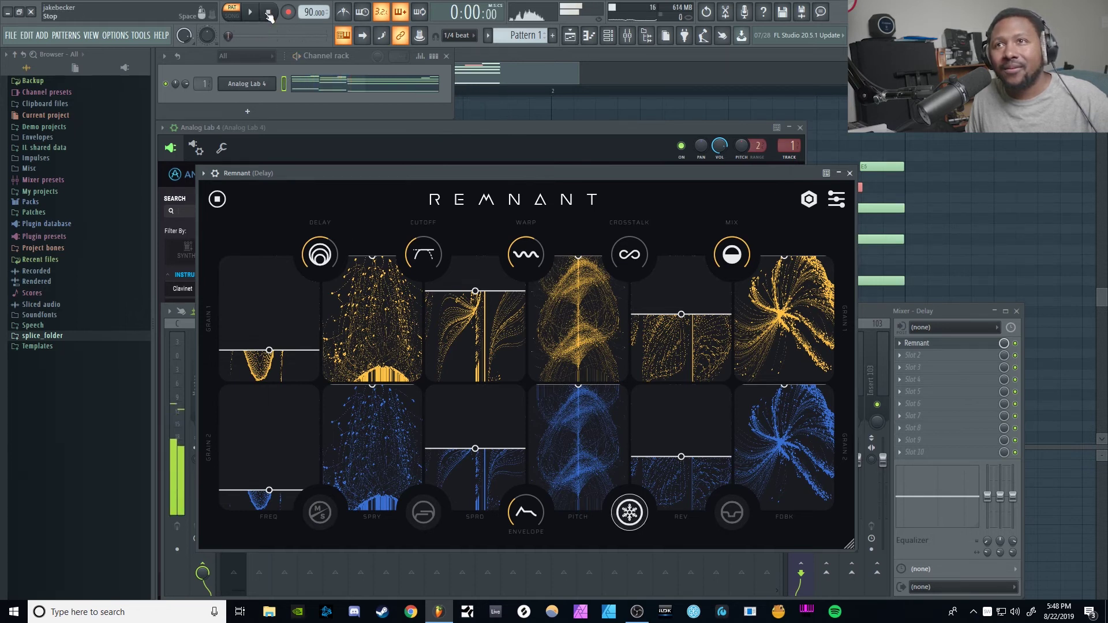
pyautogui.click(637, 511)
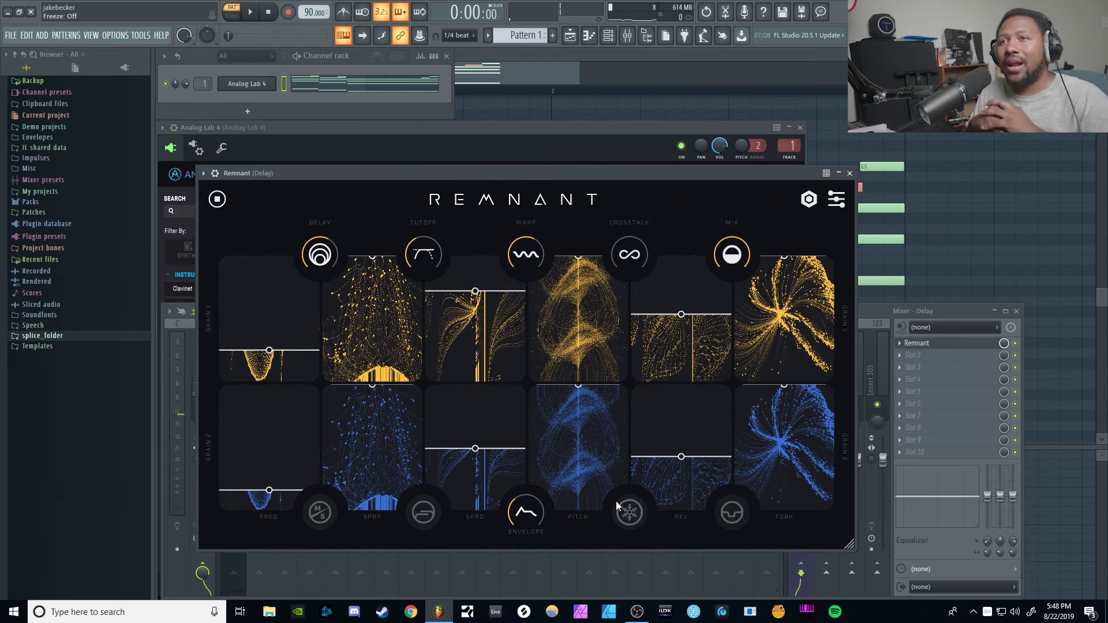